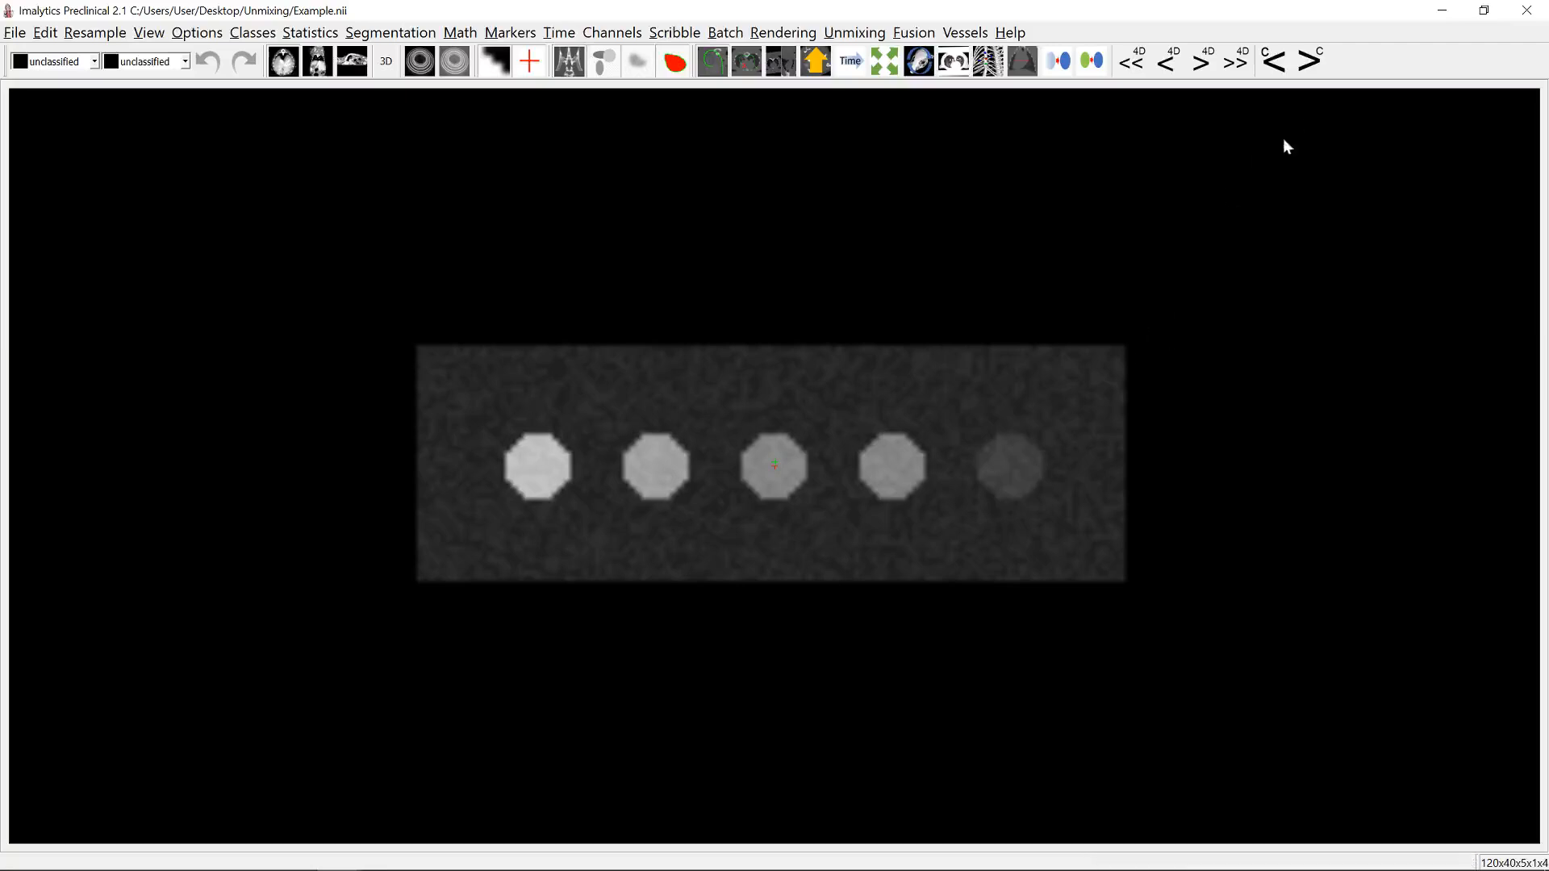
Step: Switch to the other end of the channel range and back to compare the intensities of the five wells
left_click(1310, 62)
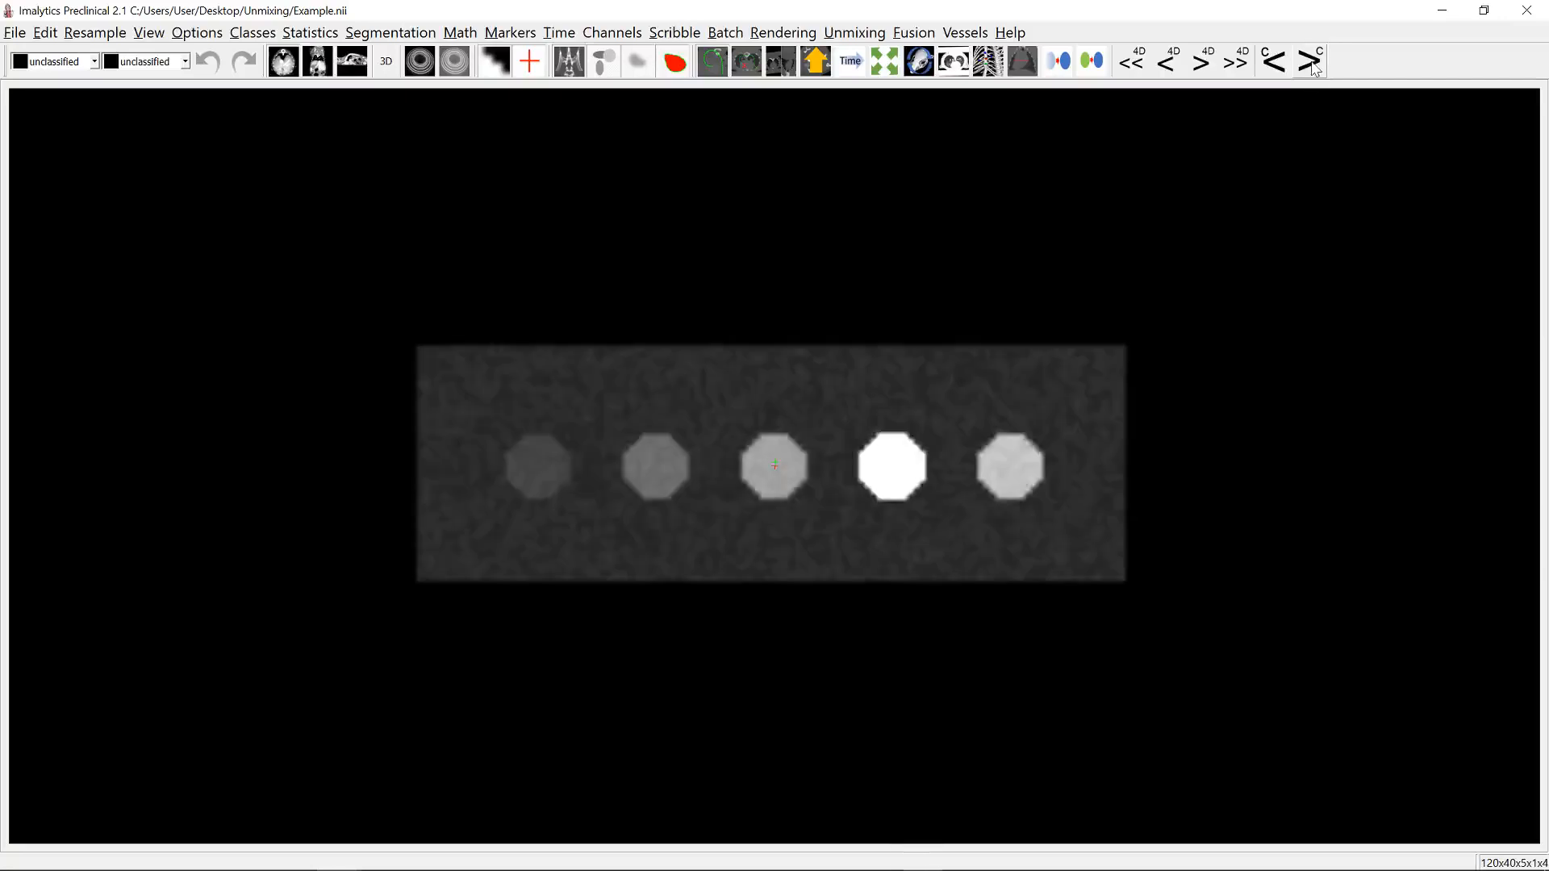
left_click(1282, 68)
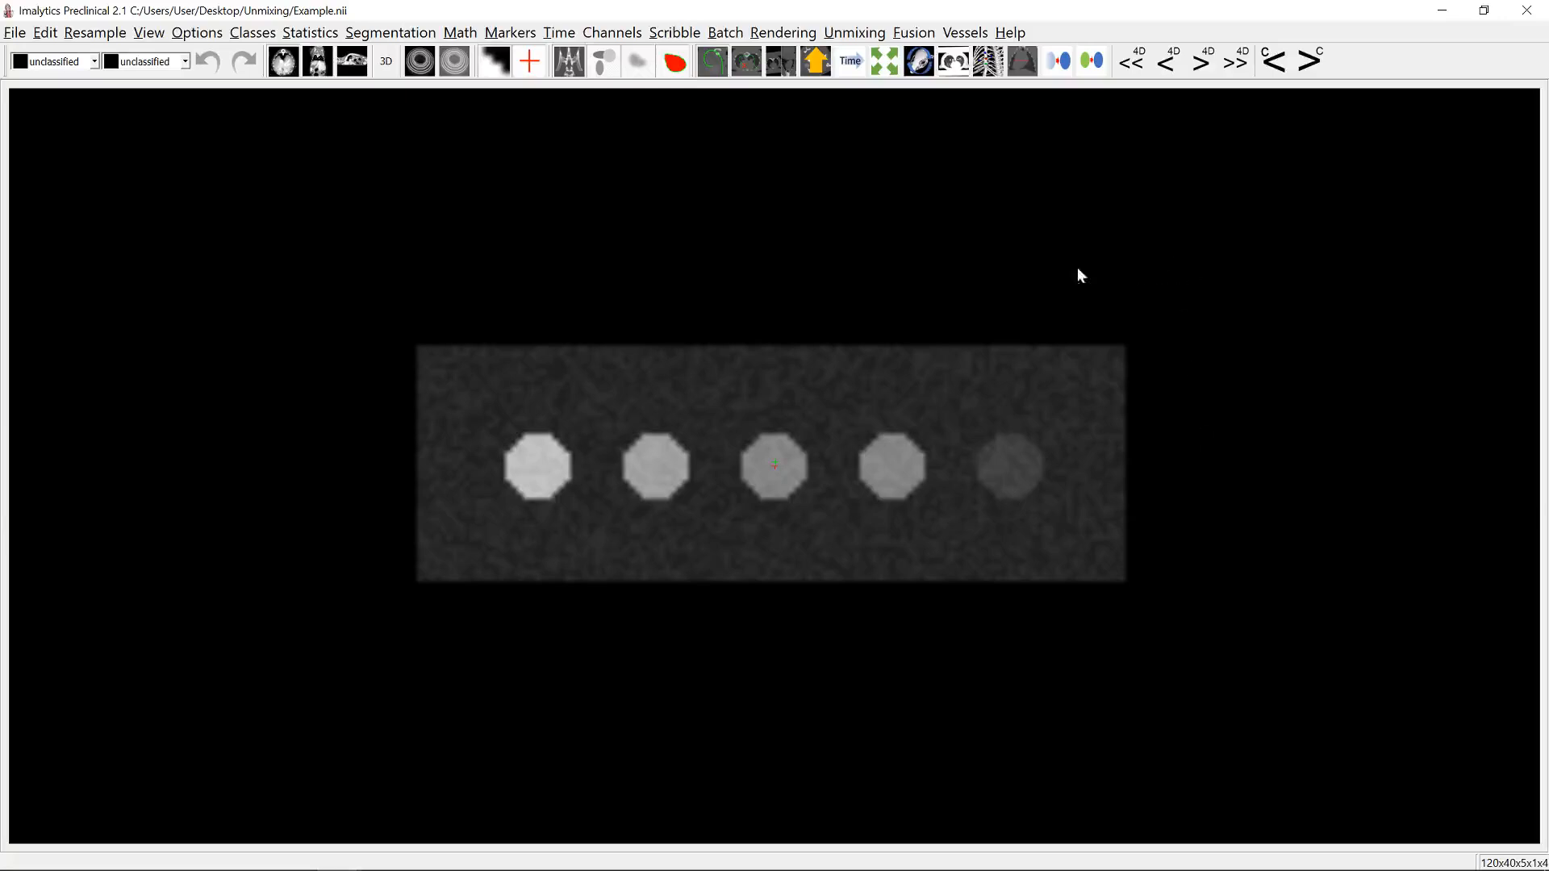
Step: Add a new class named A at the leftmost, brightest well
right_click(539, 474)
left_click(579, 476)
type("A")
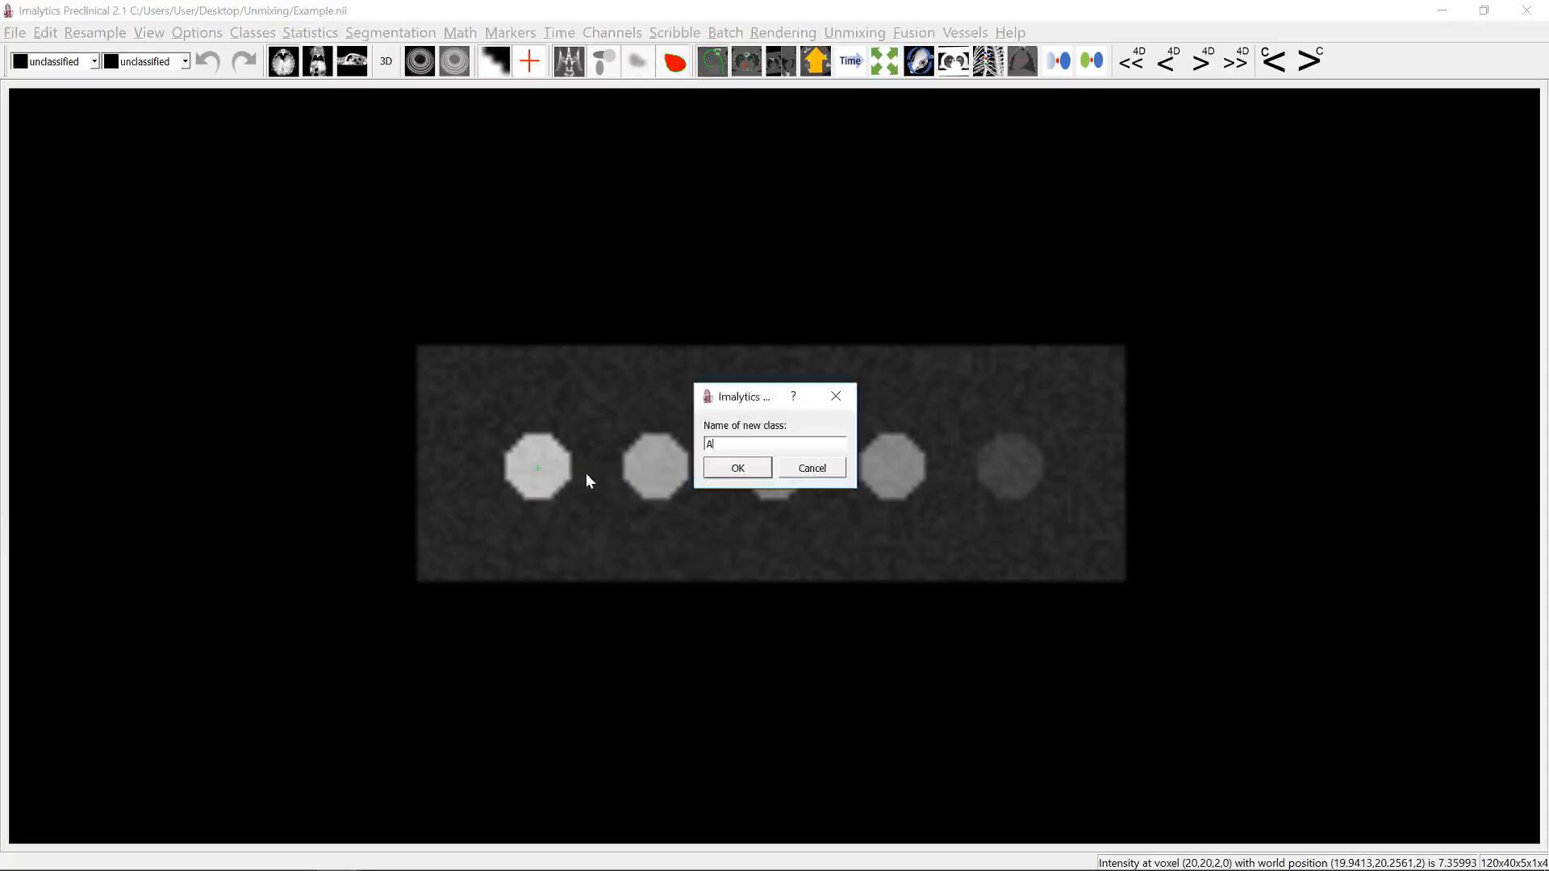
key("Return")
Step: Create a cylindrical region for class A centred on the leftmost well, with a 9 mm diameter and 9 mm length
right_click(537, 469)
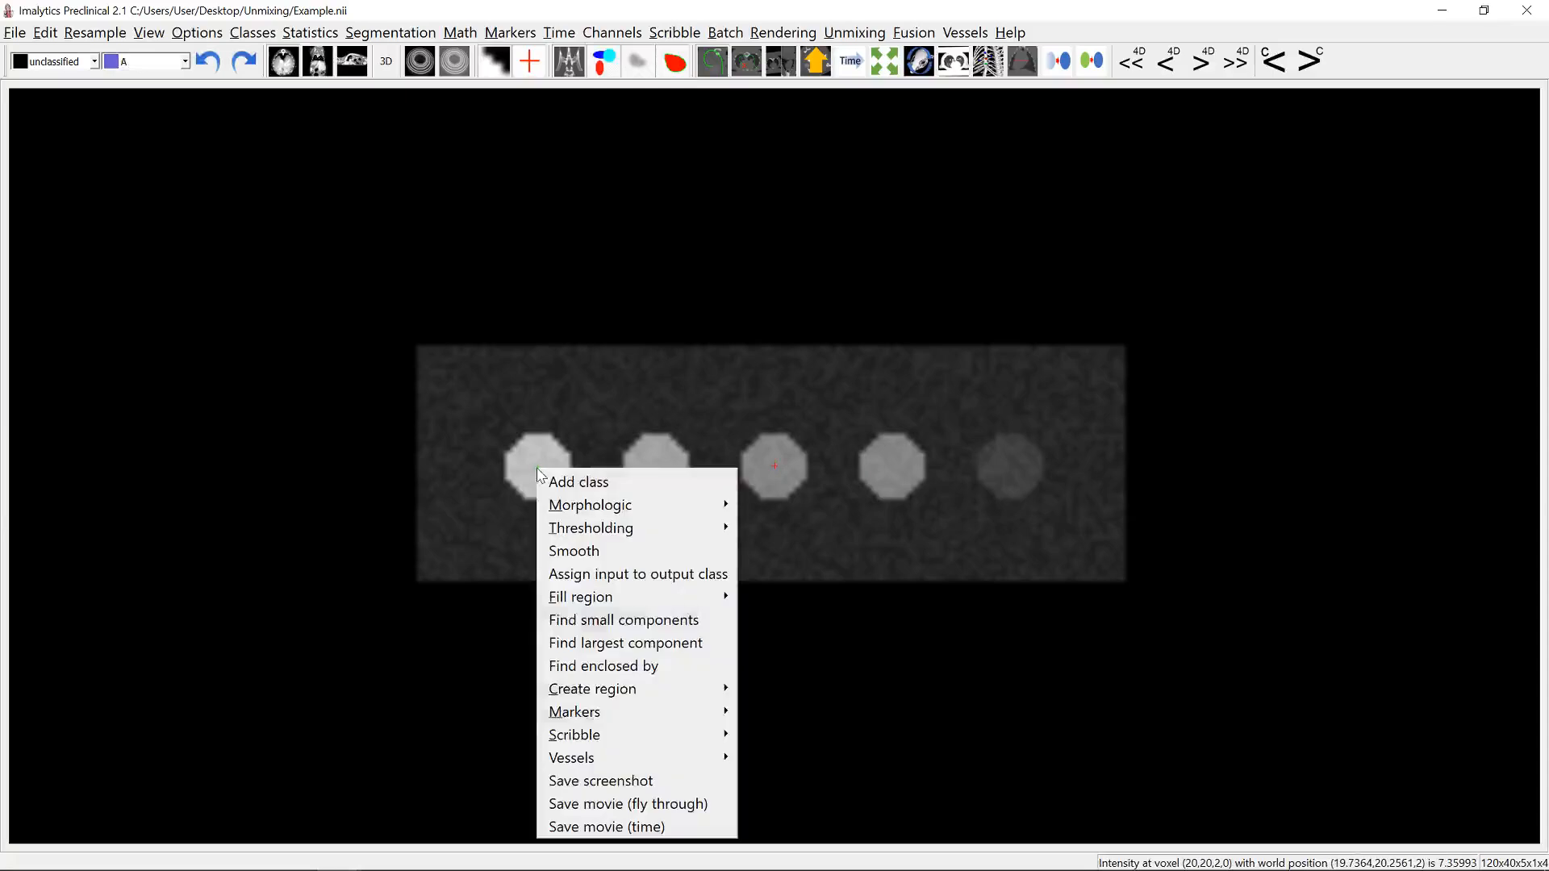
mouse_move(623, 697)
left_click(763, 688)
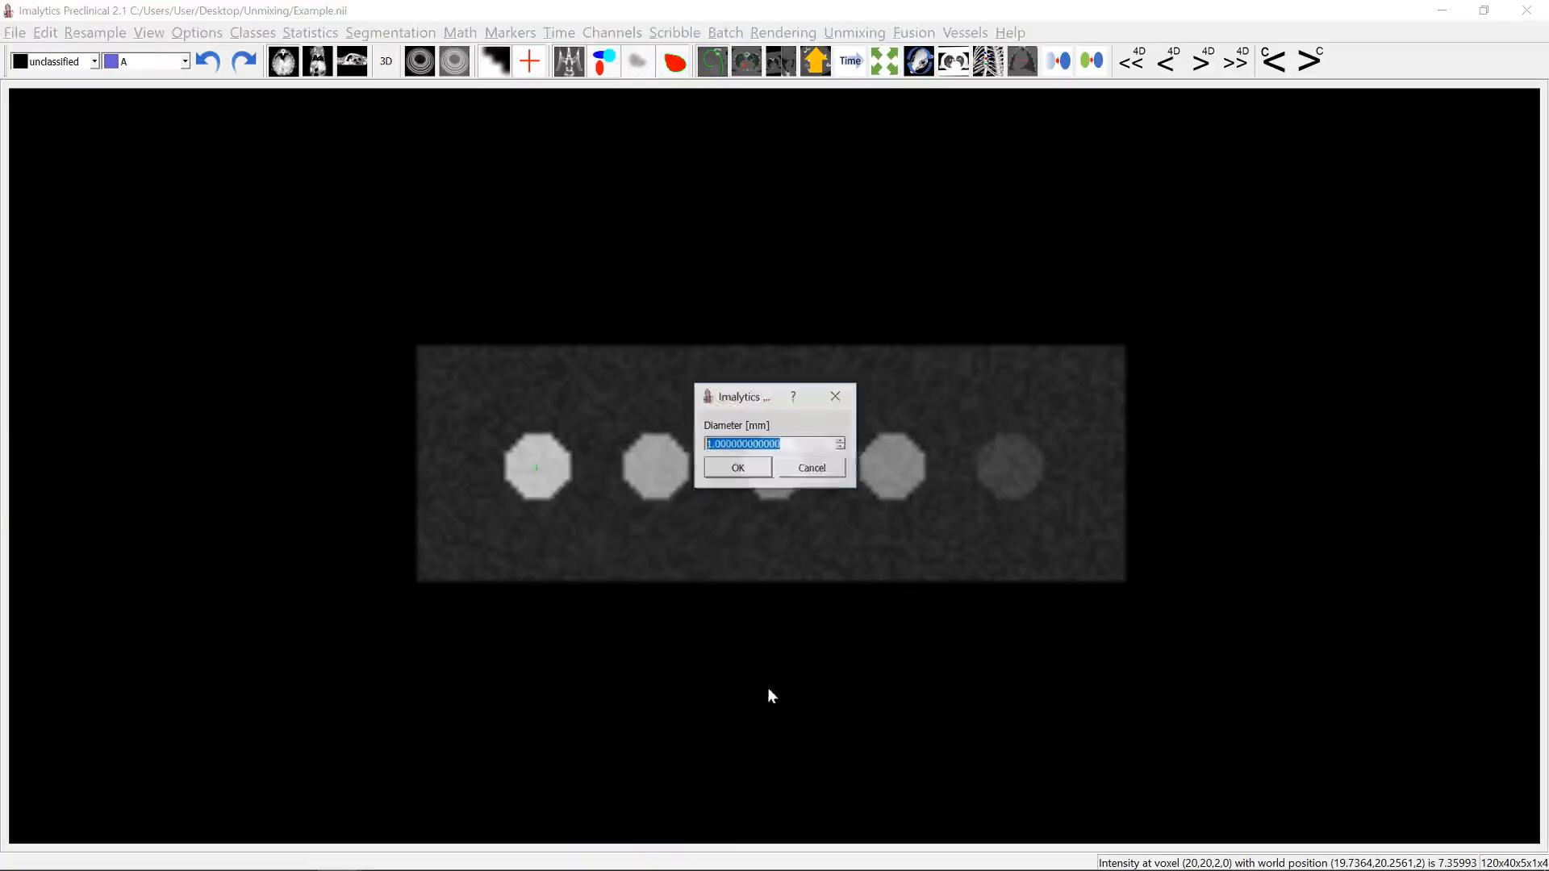
type("9")
key("Return")
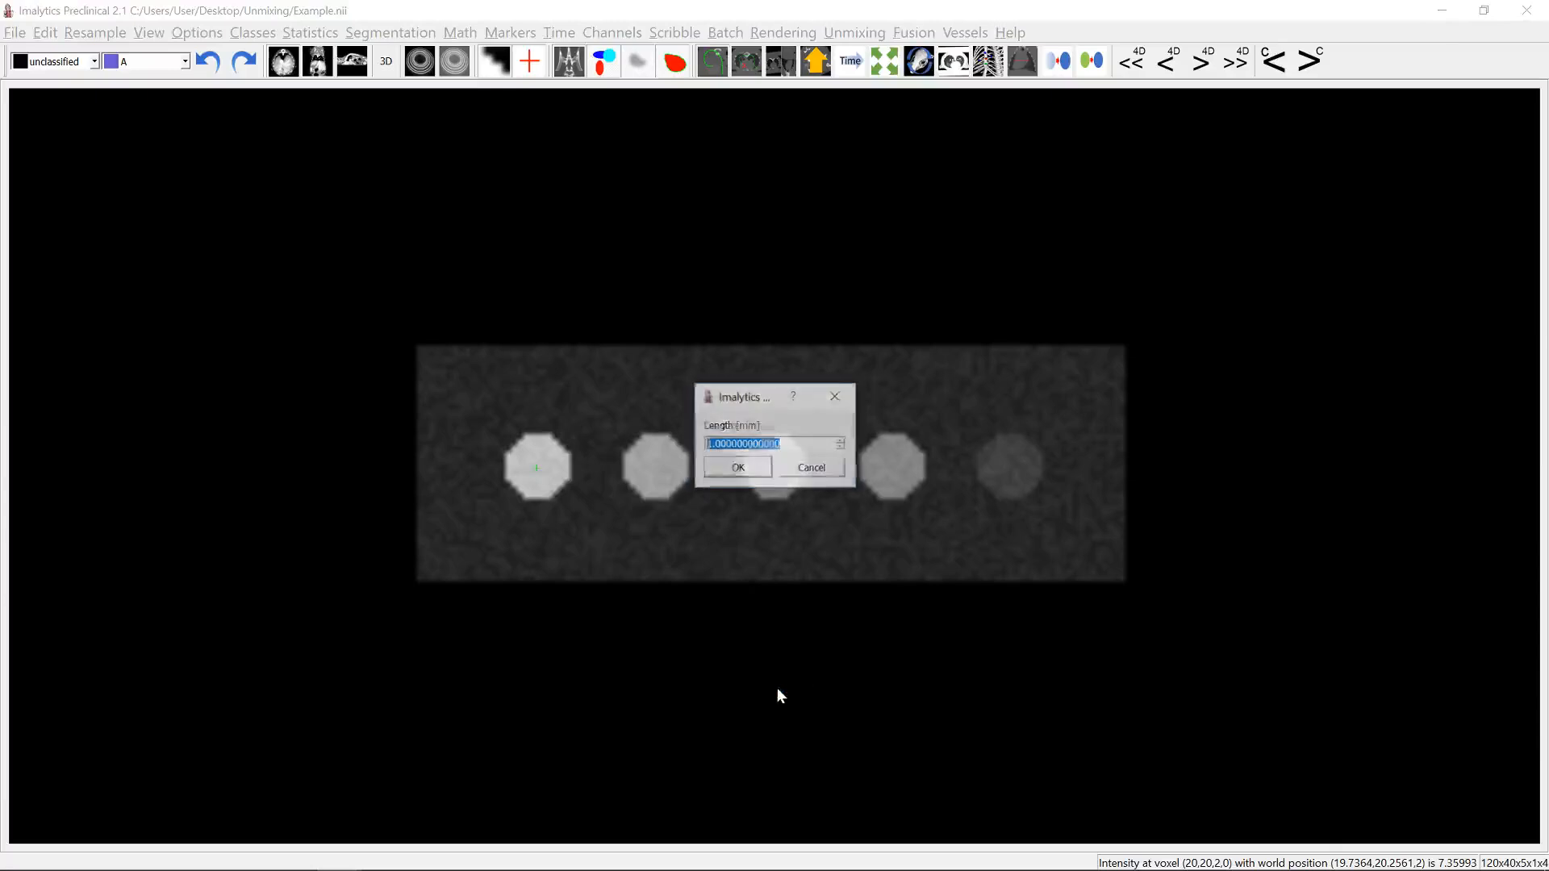
type("9")
key("Return")
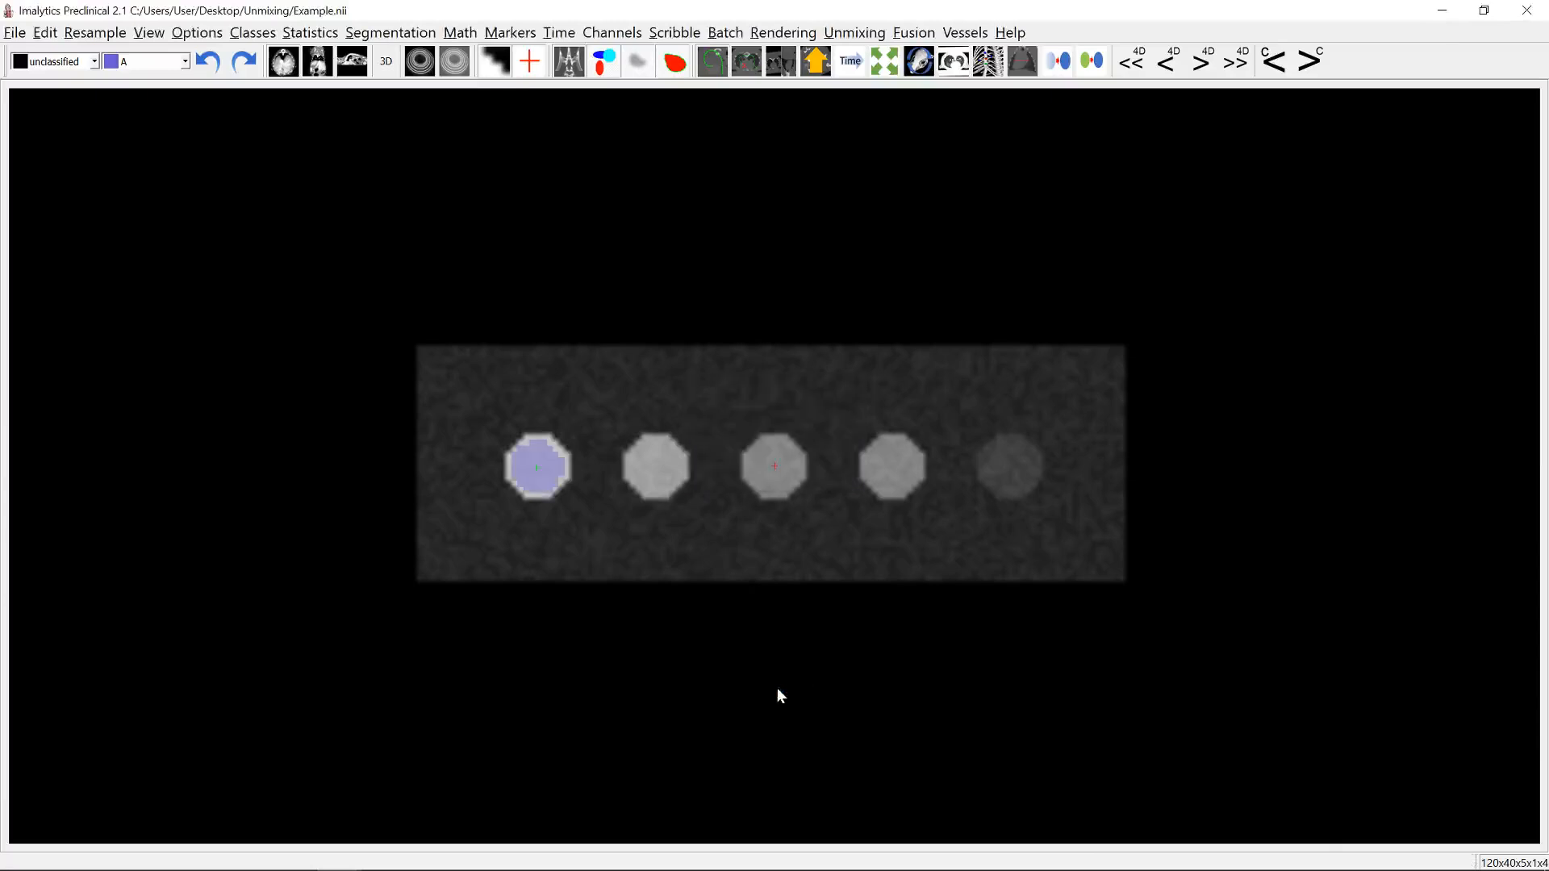
Step: Add a new class named B at the rightmost, darkest well
right_click(1010, 467)
left_click(1039, 482)
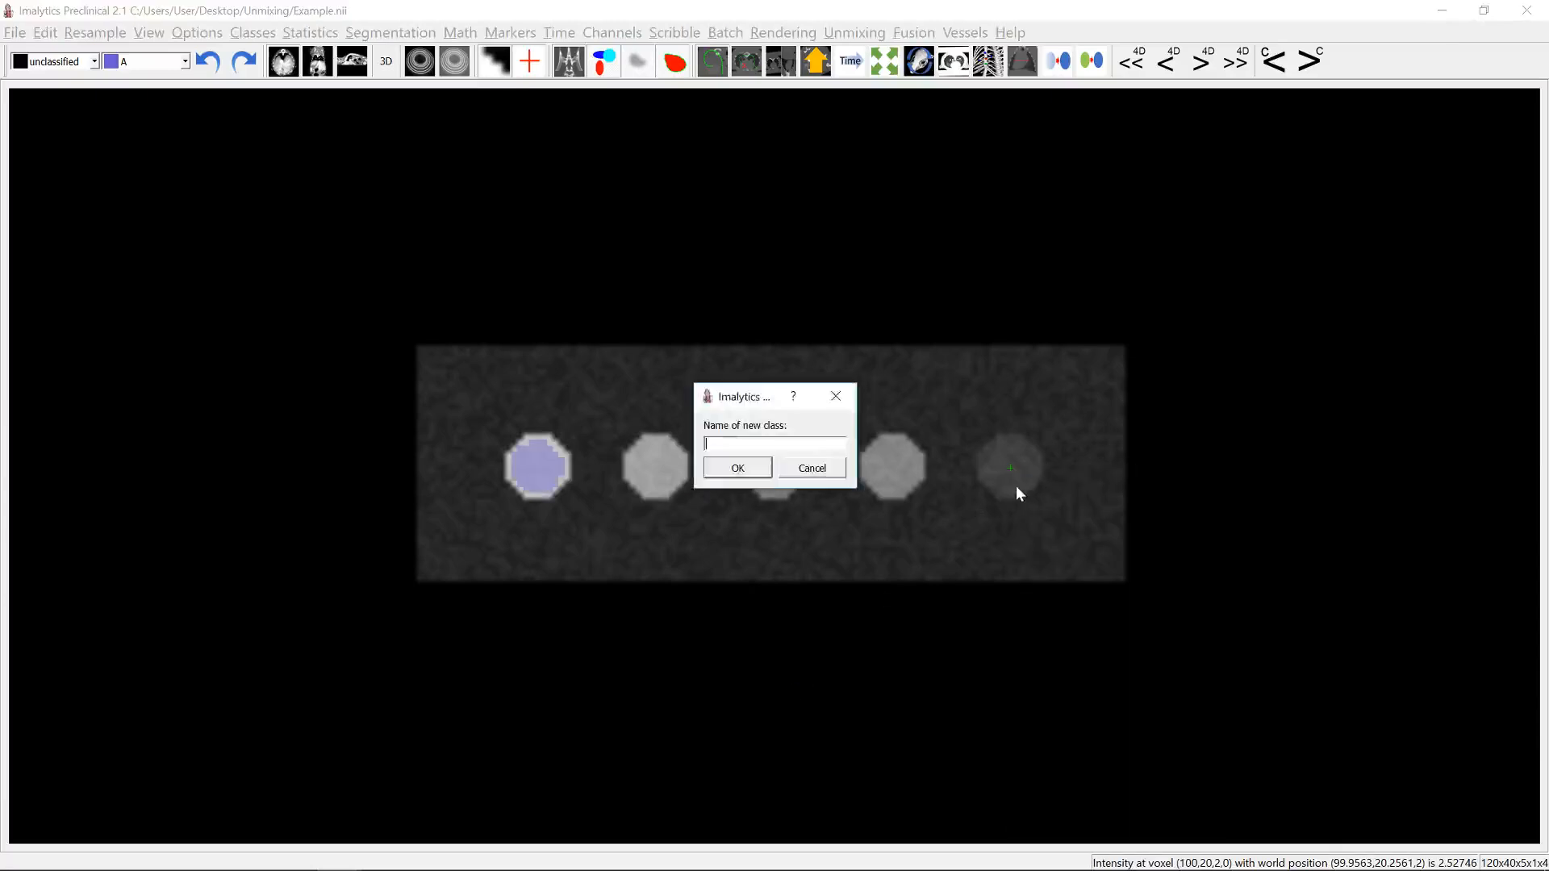
type("B")
key("Return")
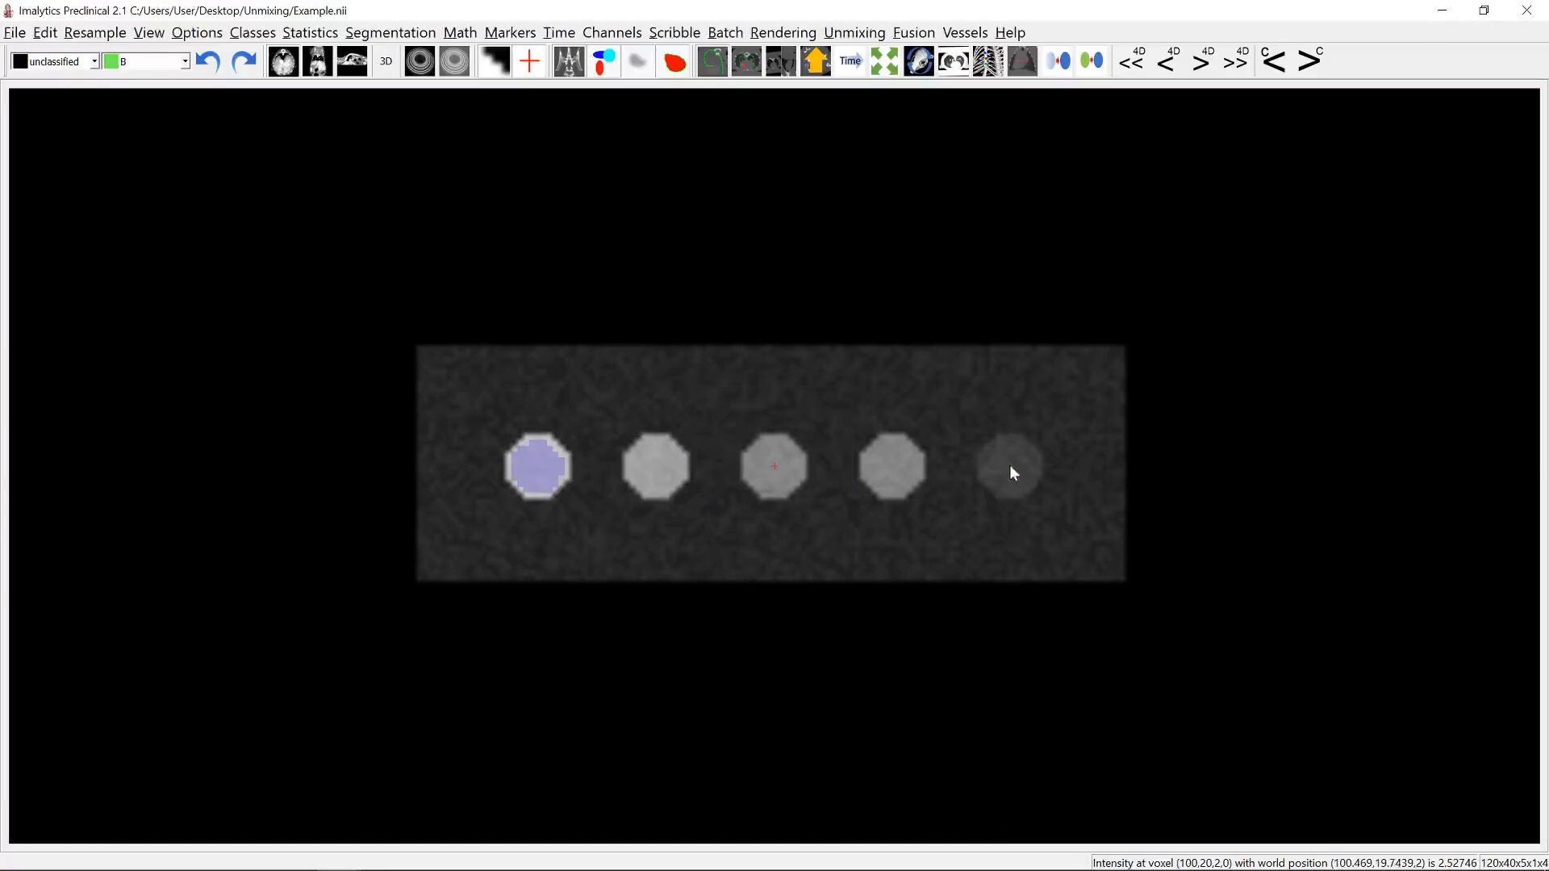
Step: Create a cylindrical region for class B centred on the rightmost well, with a 9 mm diameter
right_click(1009, 465)
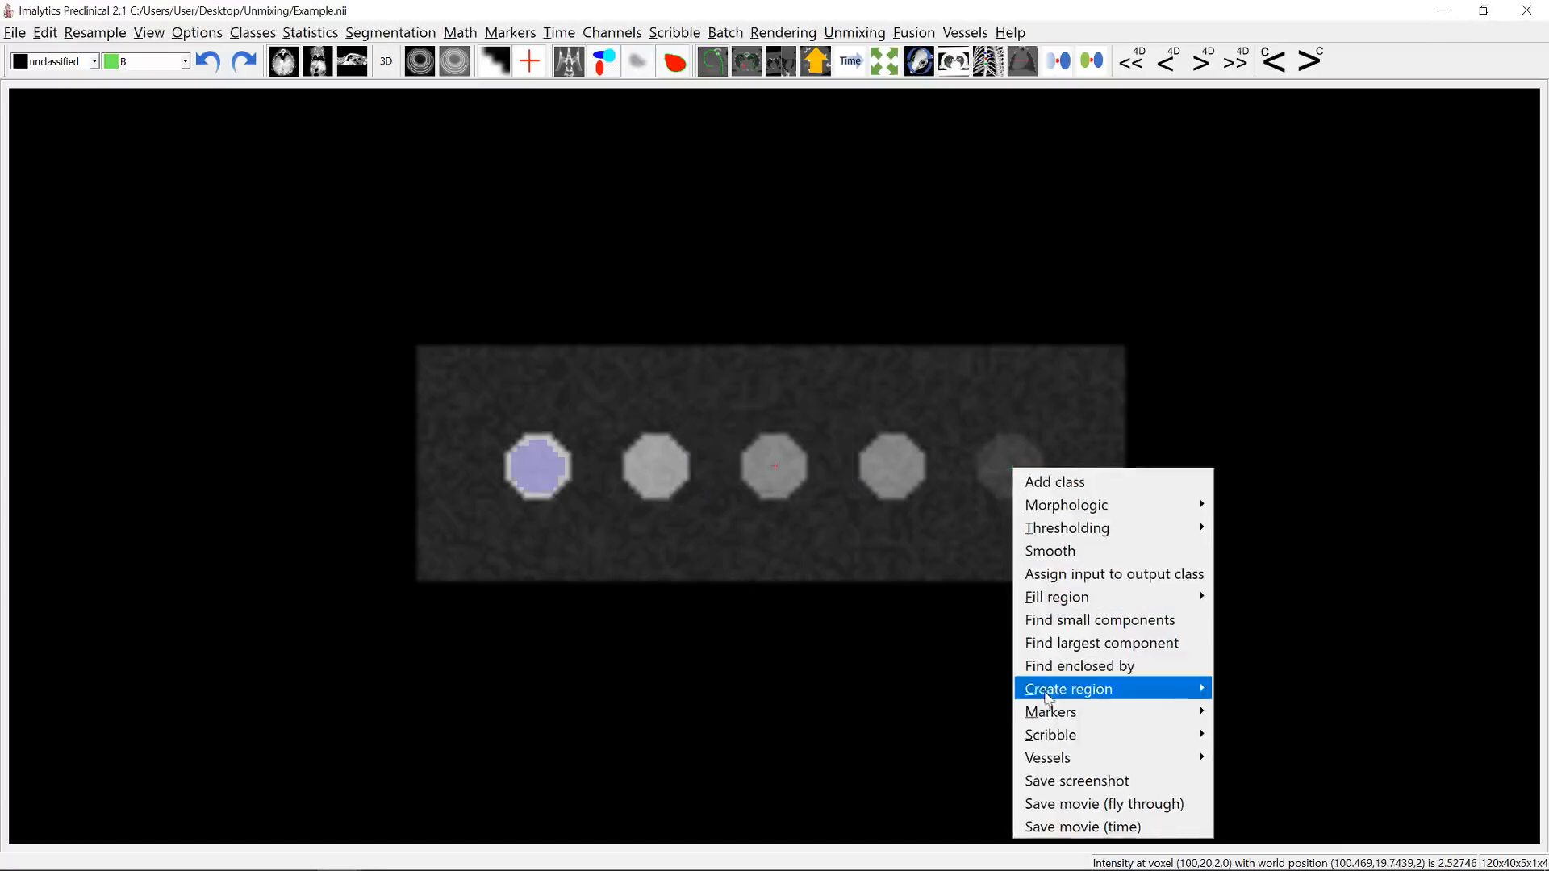
left_click(1235, 688)
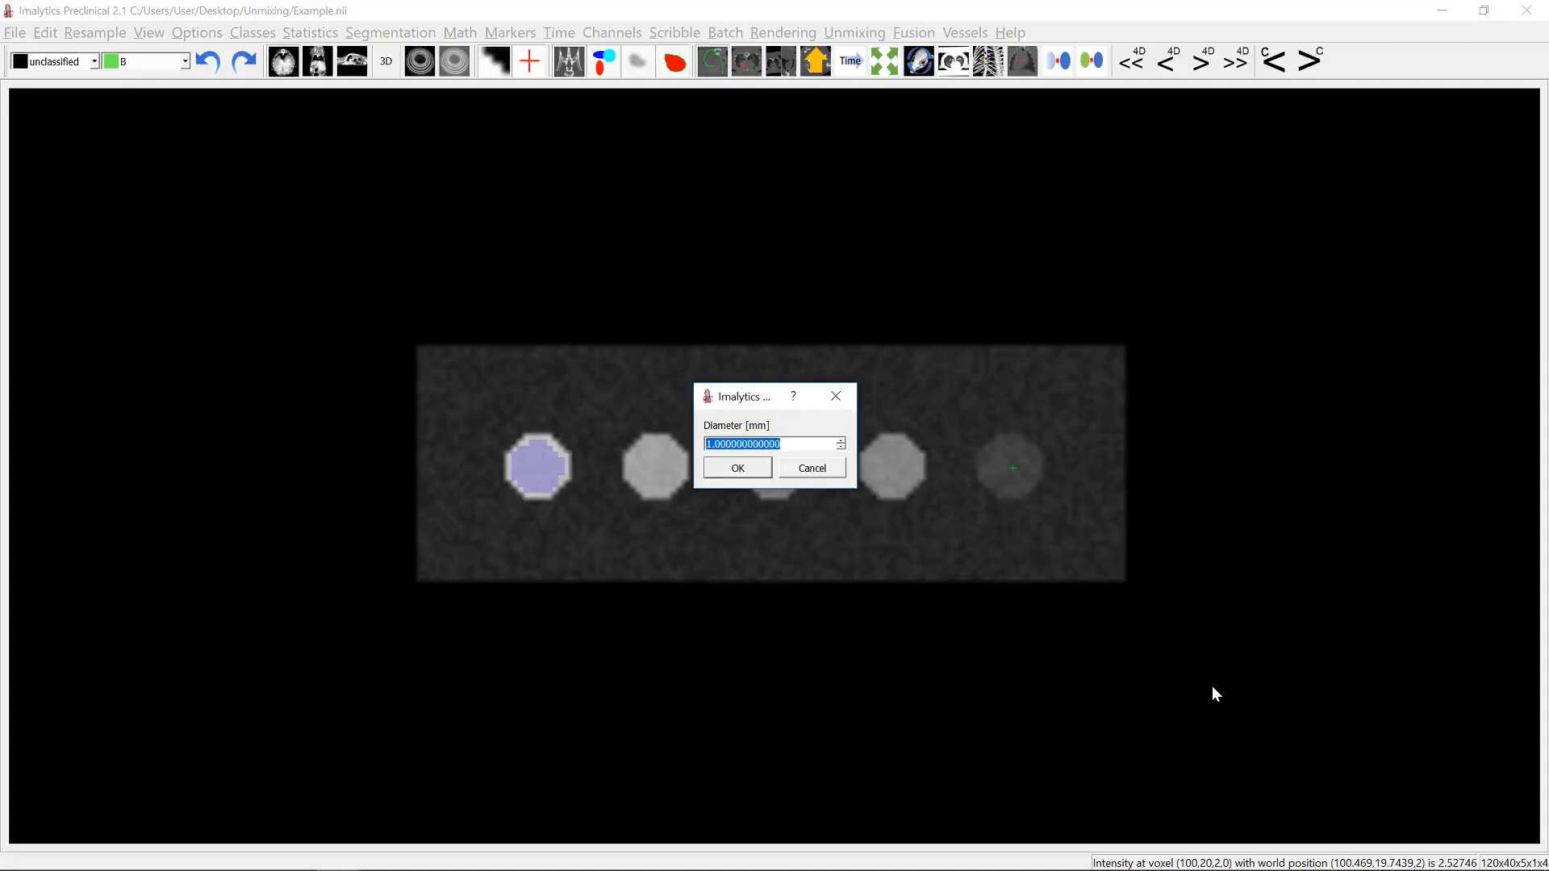
type("9")
key("Return")
key("Return")
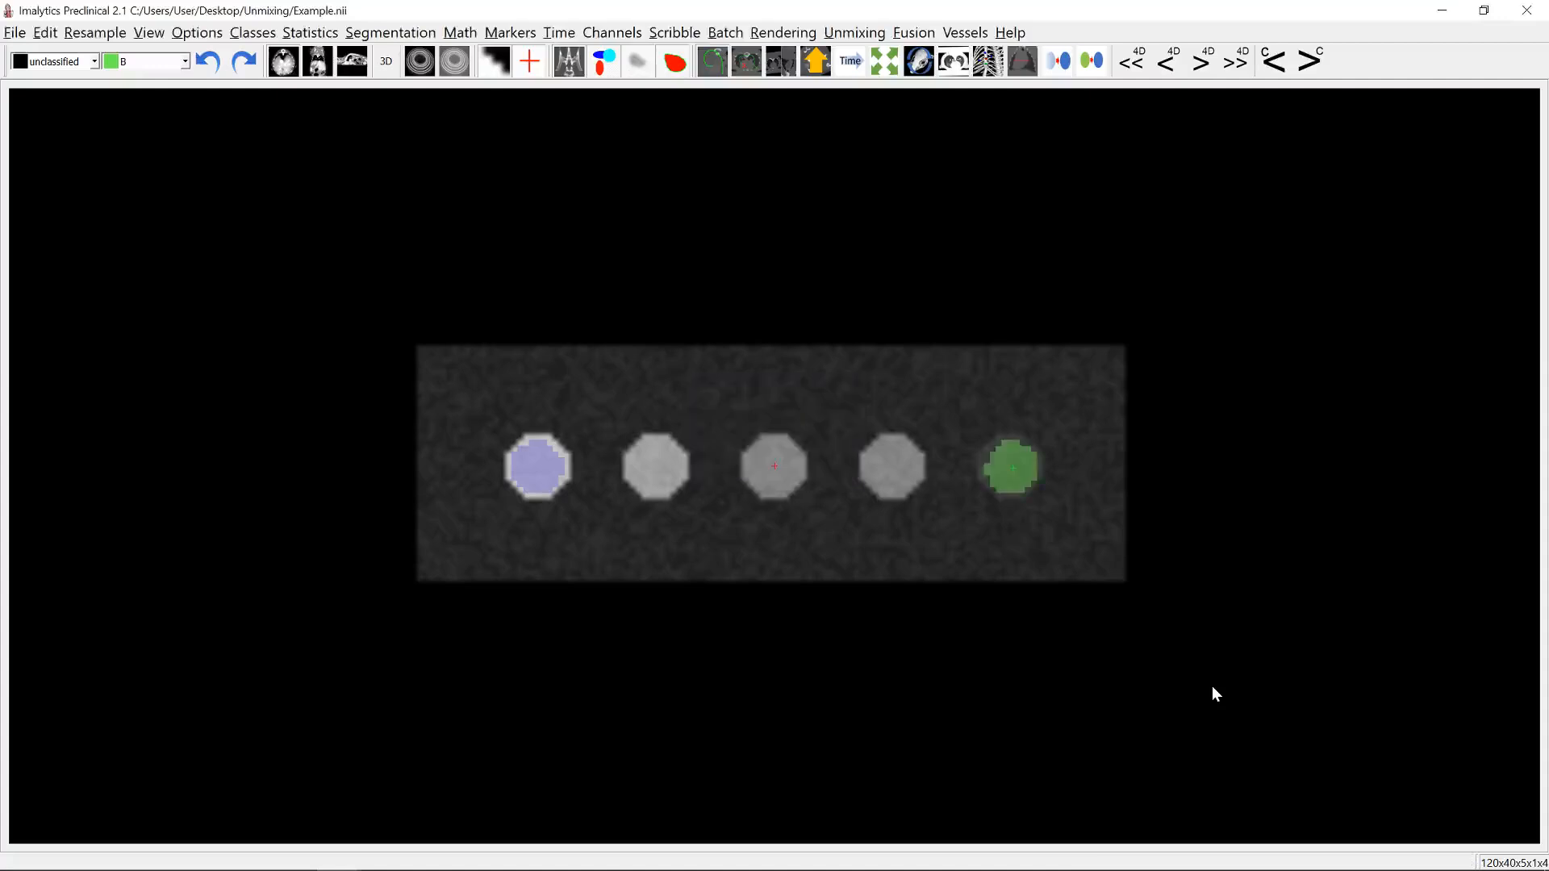
Step: Add a new class named Background at an empty spot between and above the two rightmost wells
right_click(953, 401)
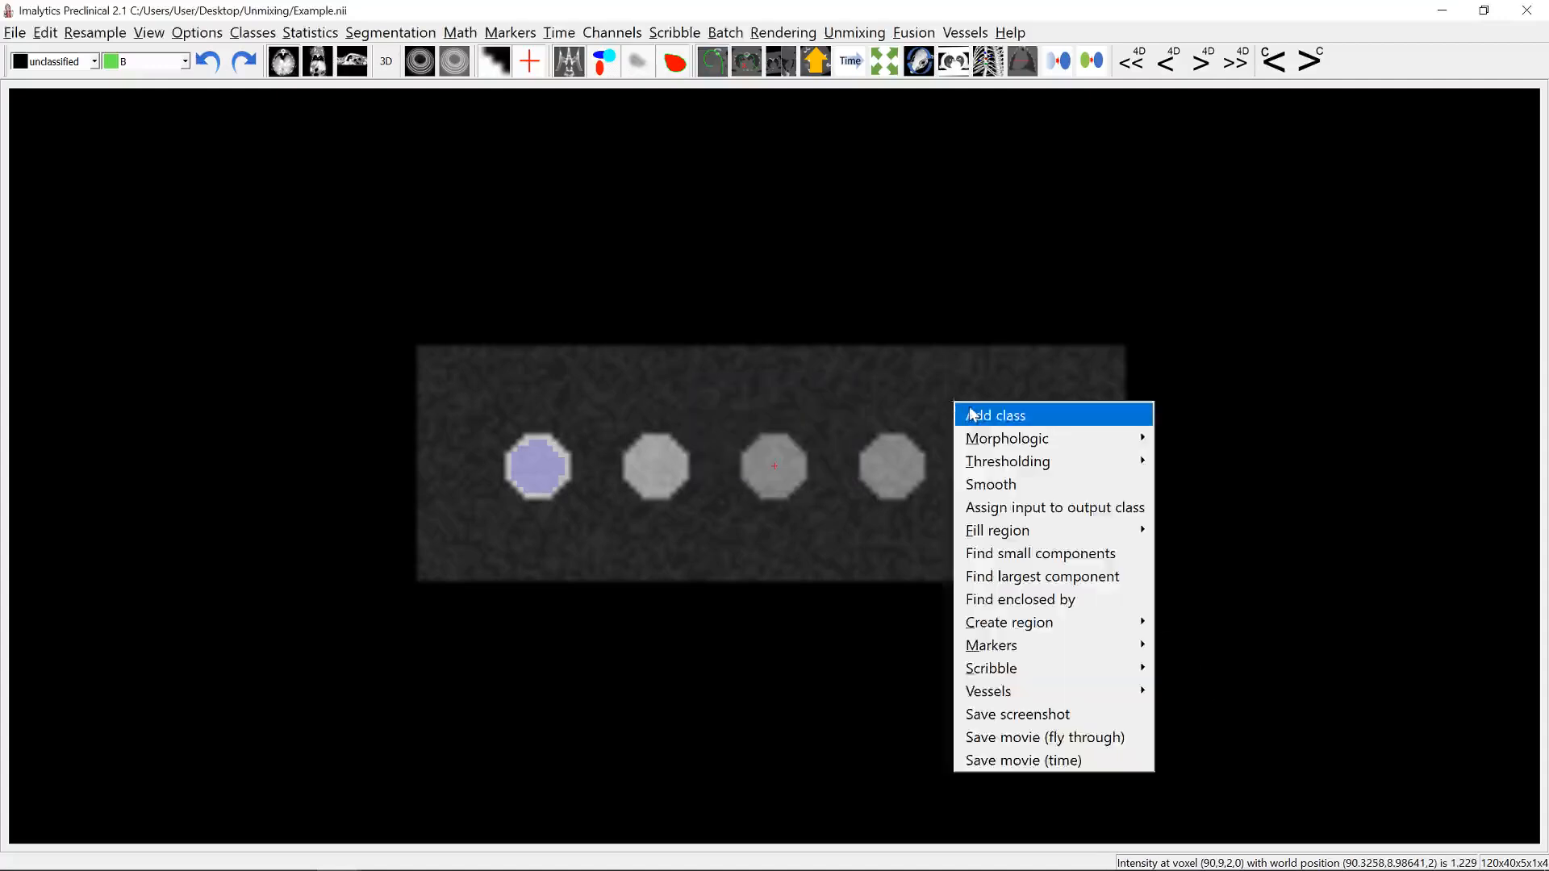
left_click(970, 413)
type("Background")
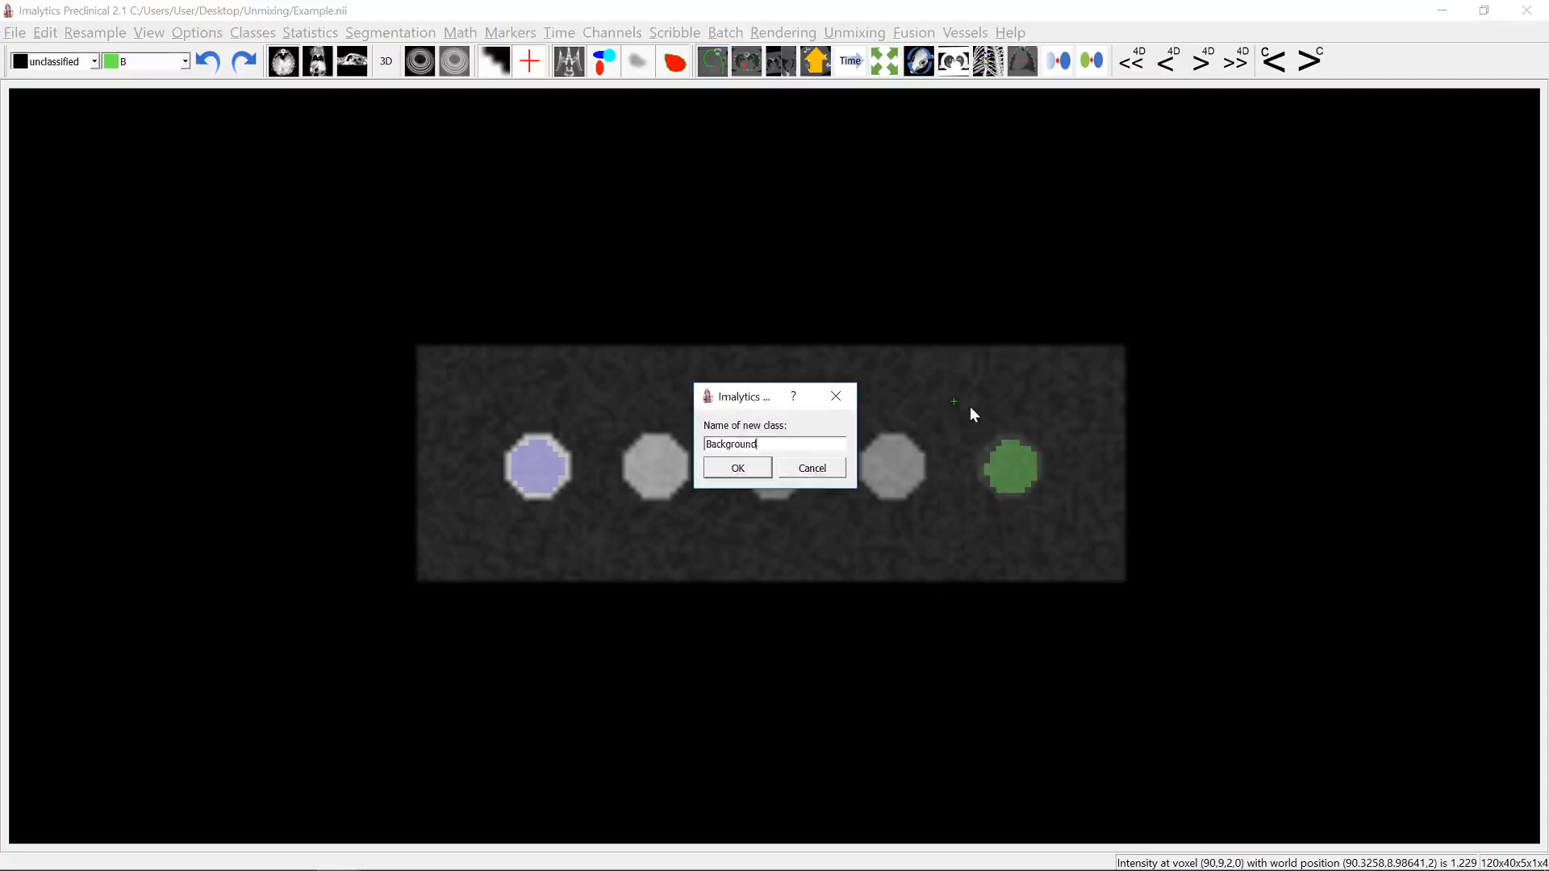
key("Return")
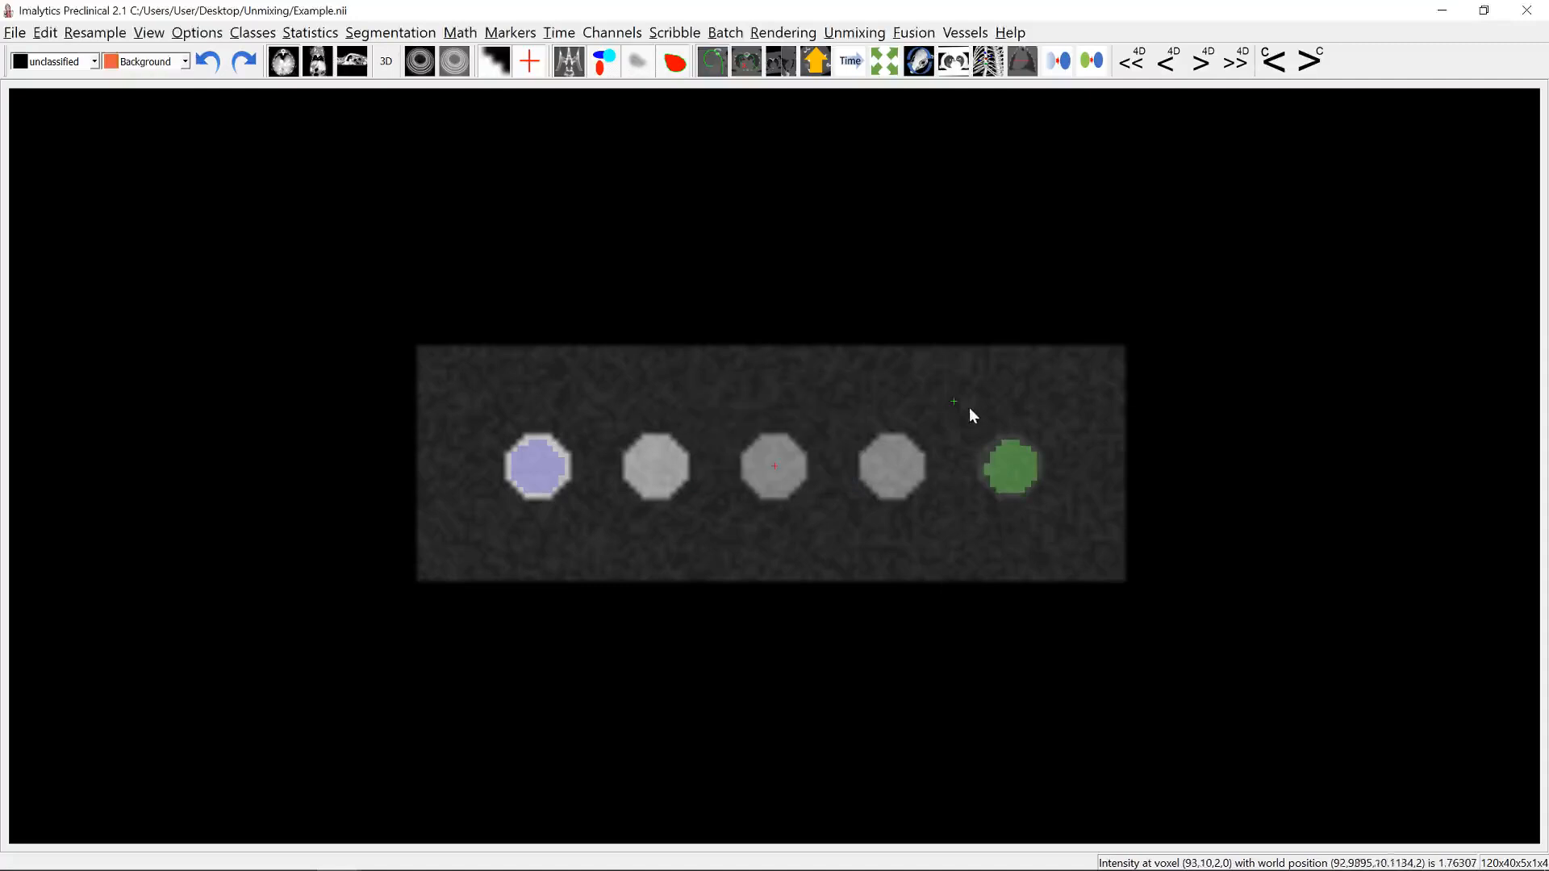
Step: Create a cylindrical Background region between and above the two rightmost wells, with a 9 mm diameter and 3 mm length
right_click(953, 399)
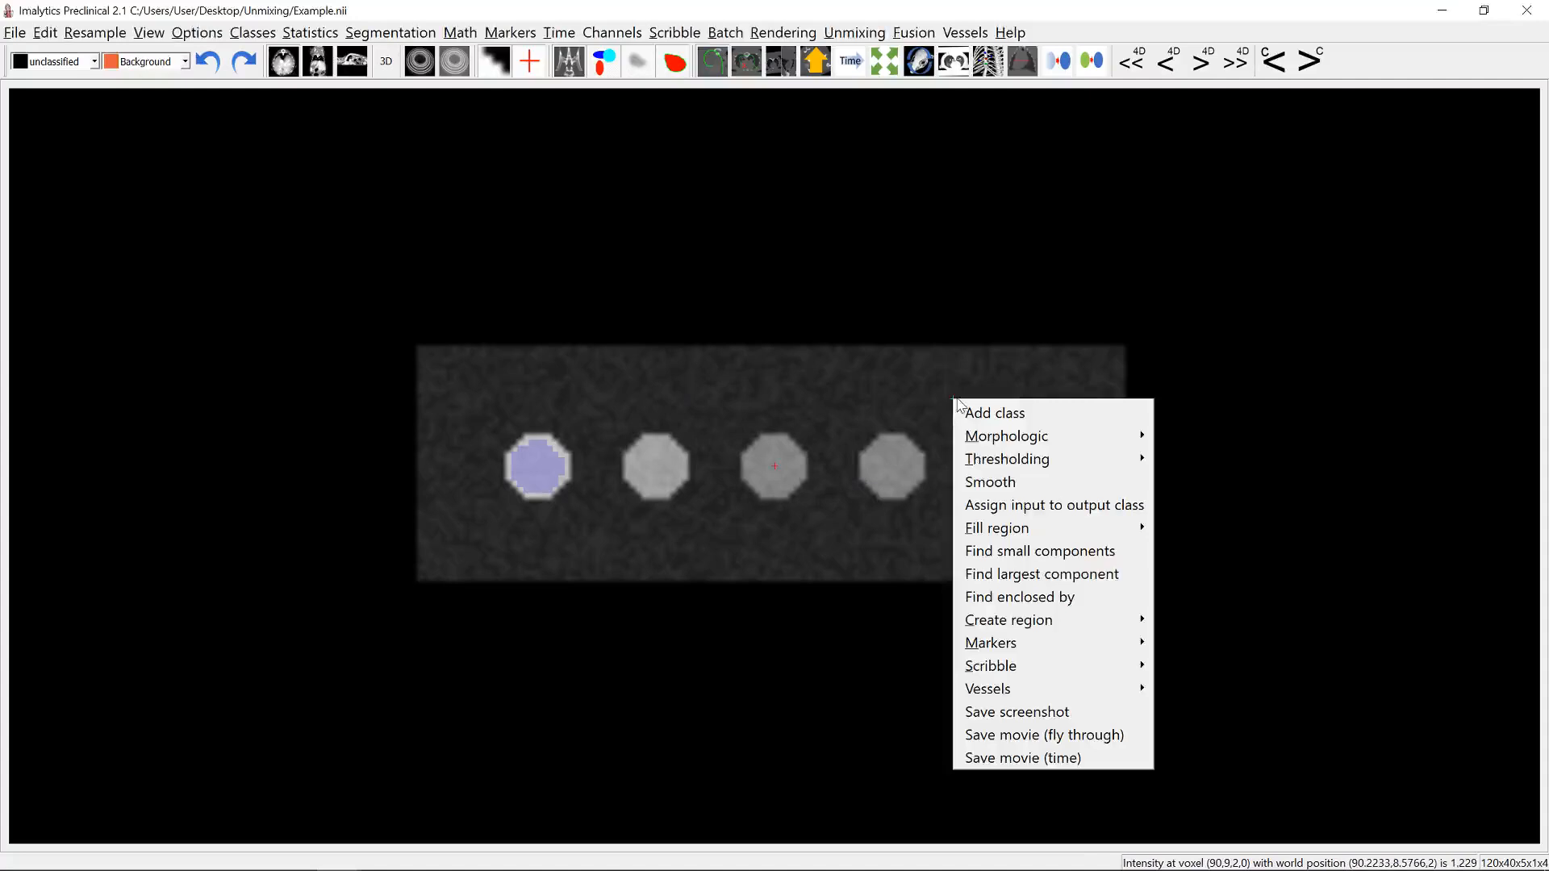
left_click(1187, 626)
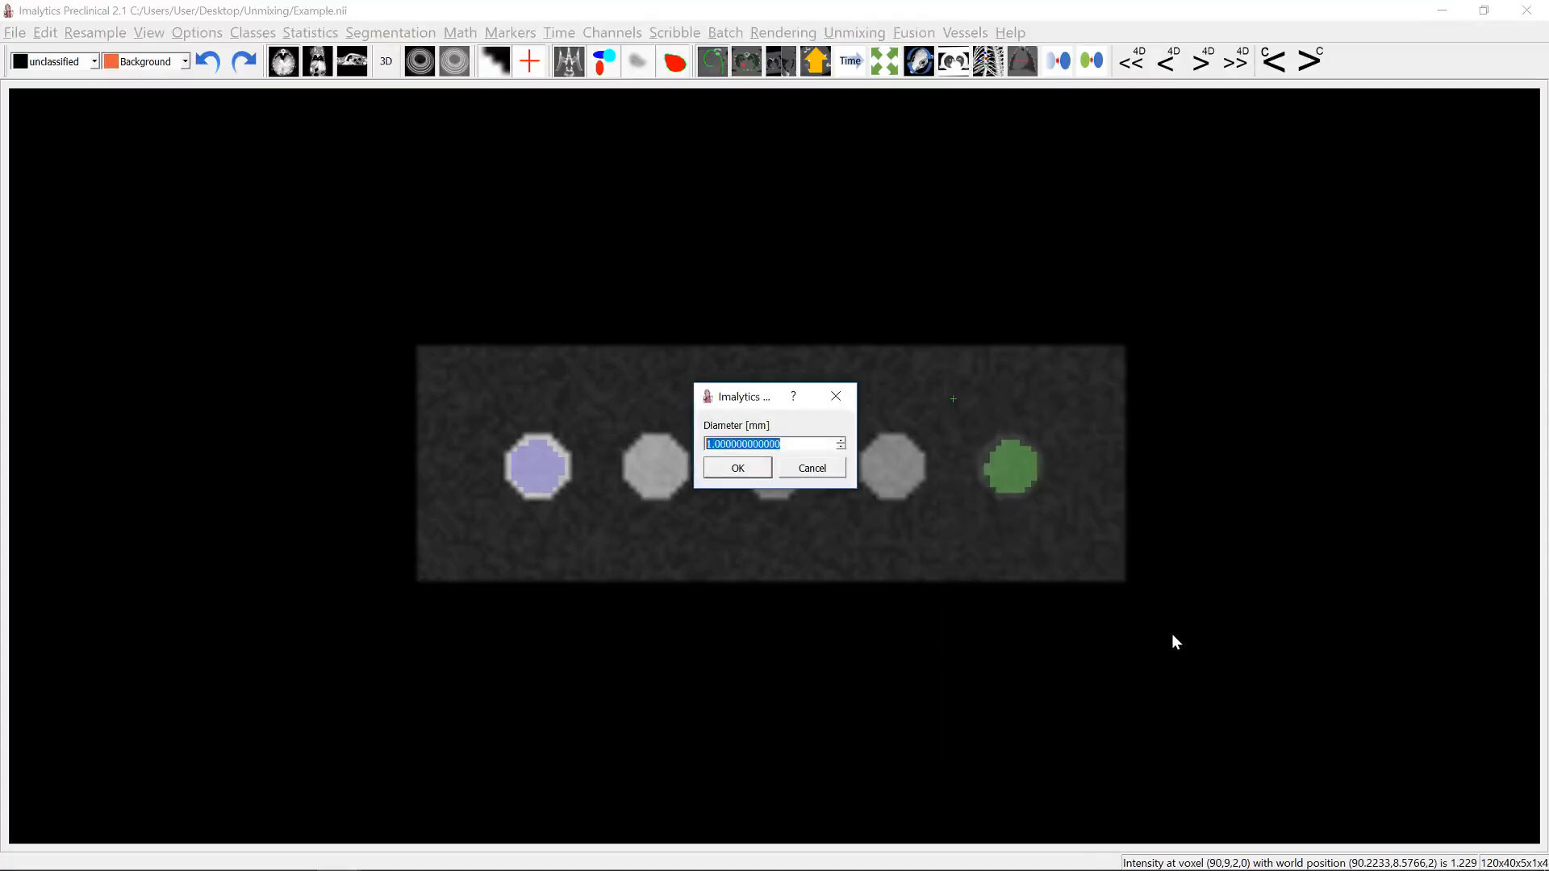
type("9")
key("Return")
type("3")
key("Return")
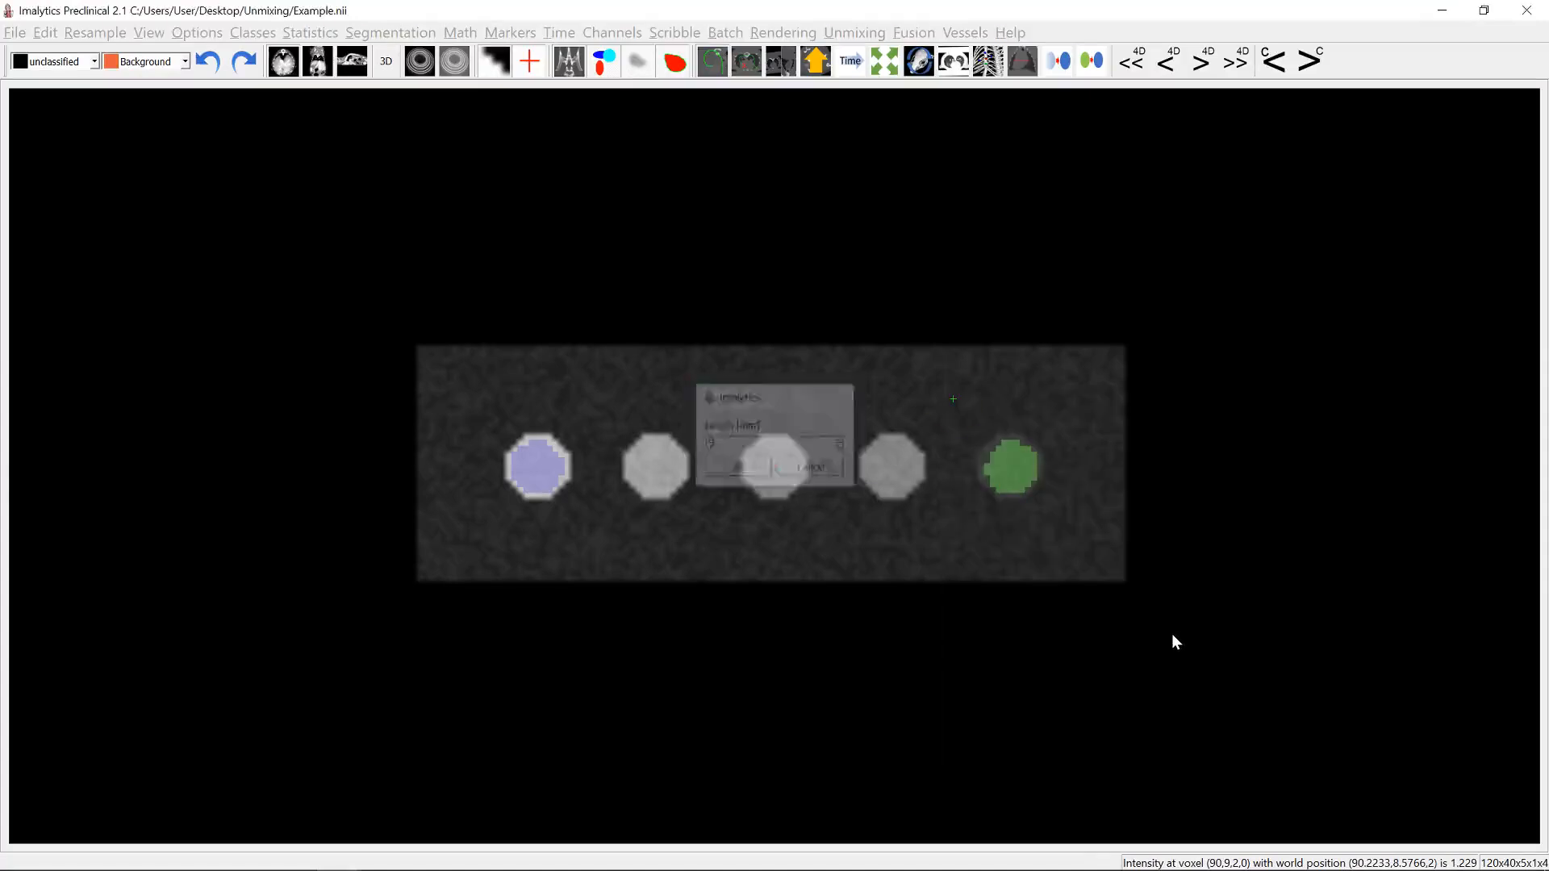
Step: Save the underlay's class spectra to 2 classes.spectra in the Unmixing folder, overwriting the existing file
left_click(866, 37)
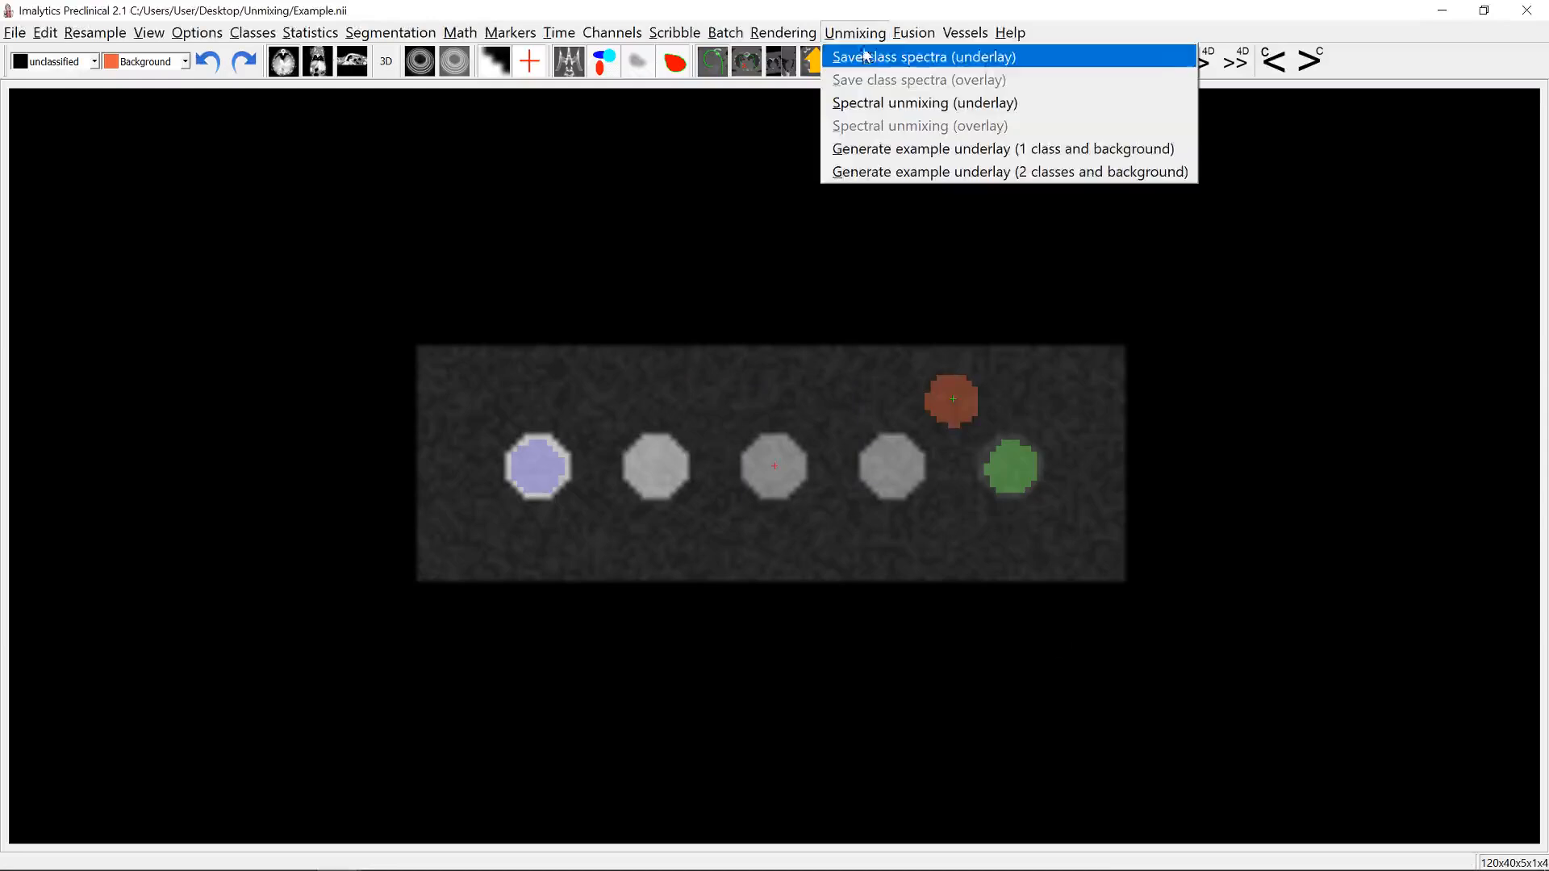
left_click(863, 59)
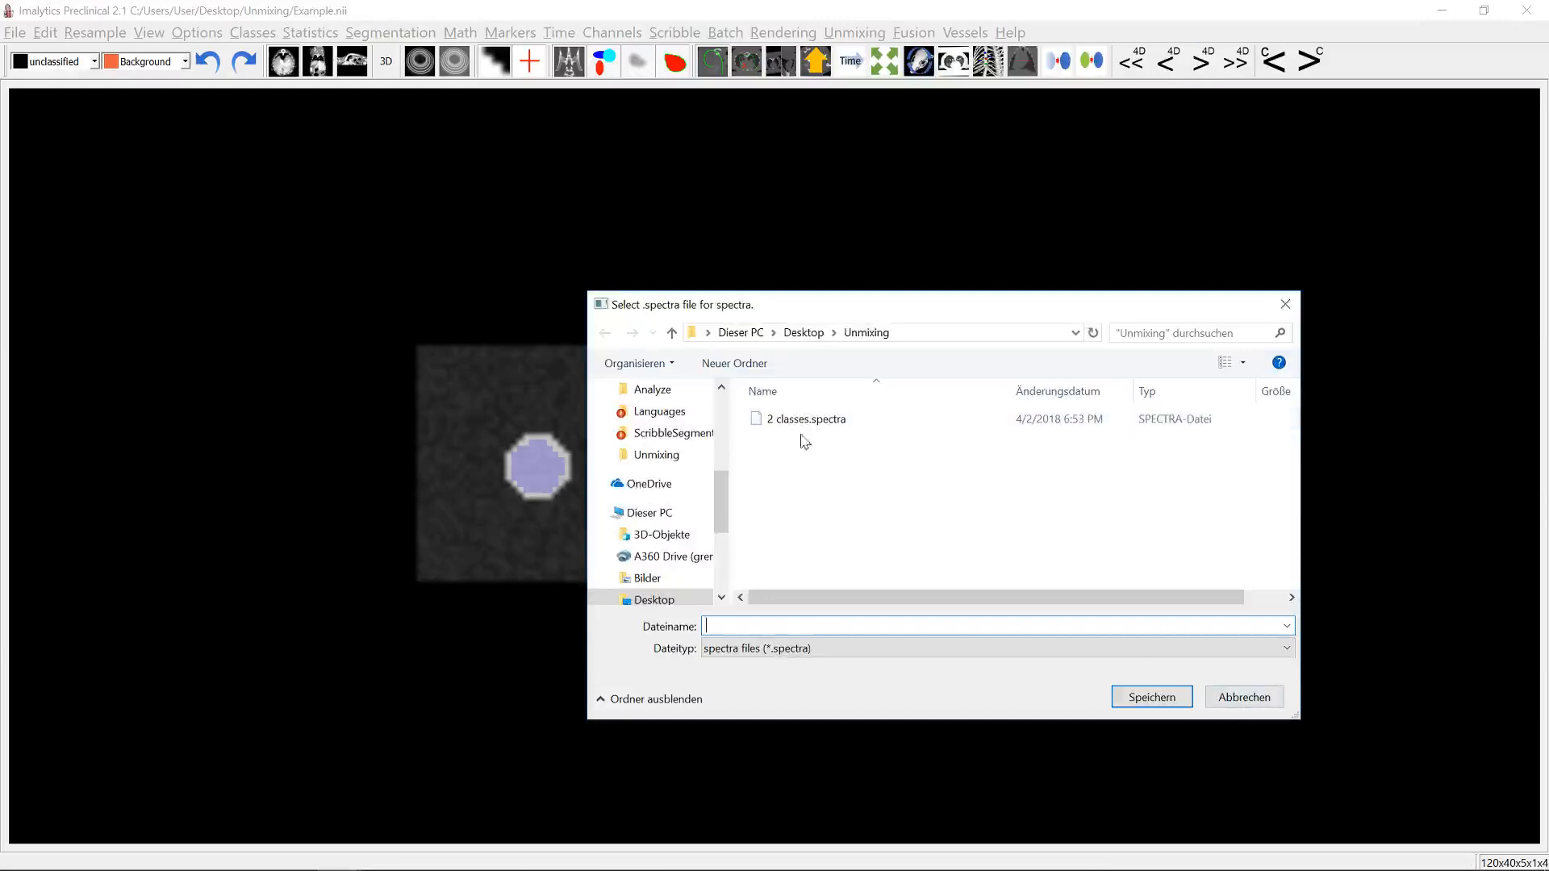
double_click(808, 422)
left_click(816, 445)
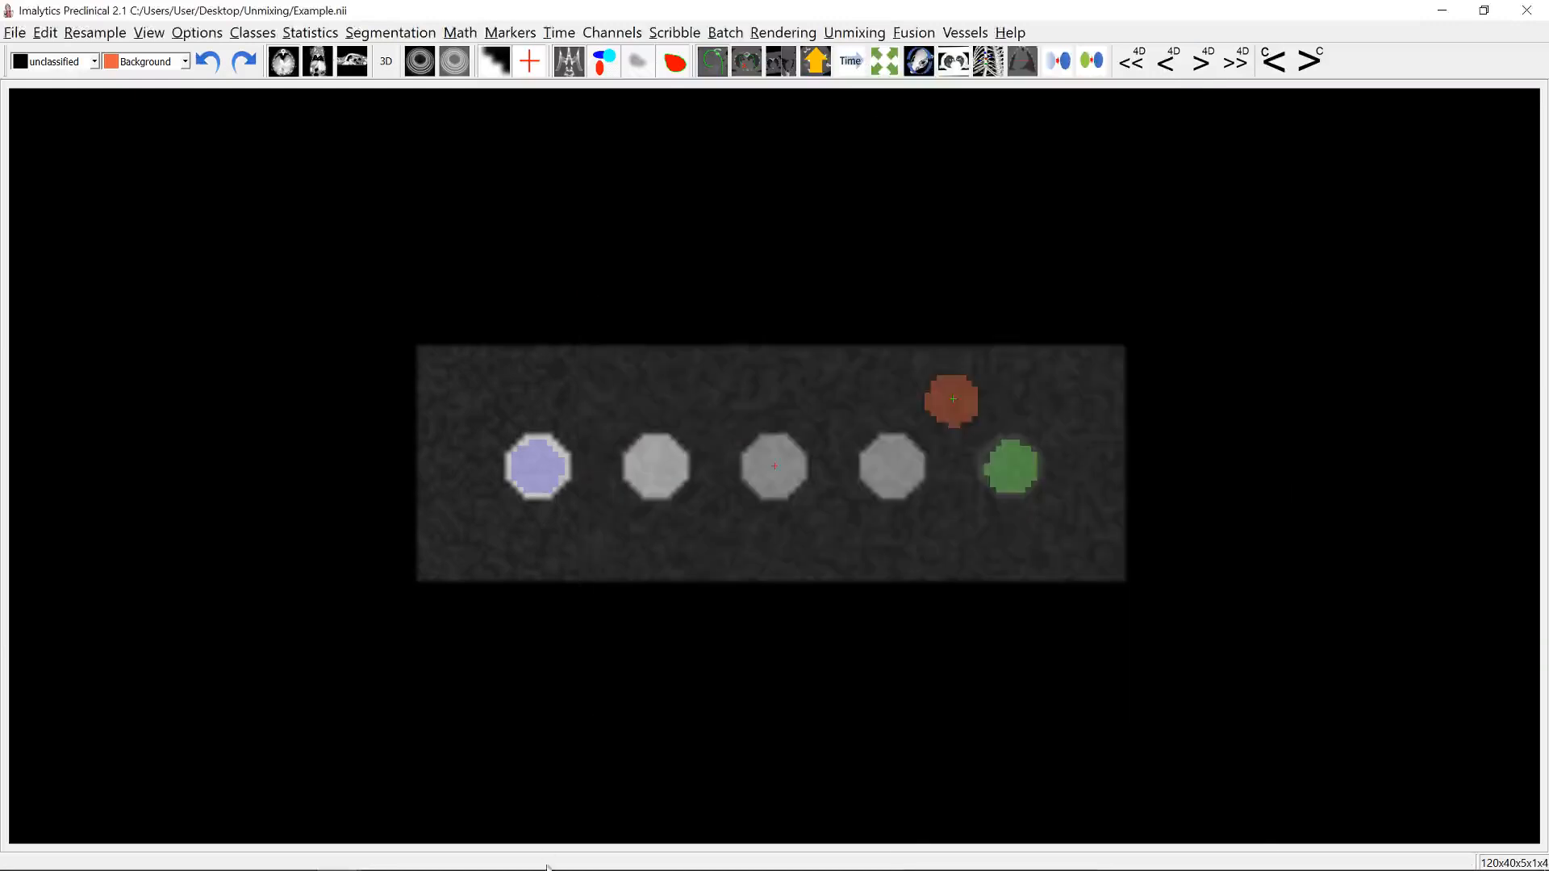
Step: Switch to the 2 classes spectra workbook in Excel and examine the Spectra chart curves for A, B and Background
key("alt+Tab")
key("alt+Tab")
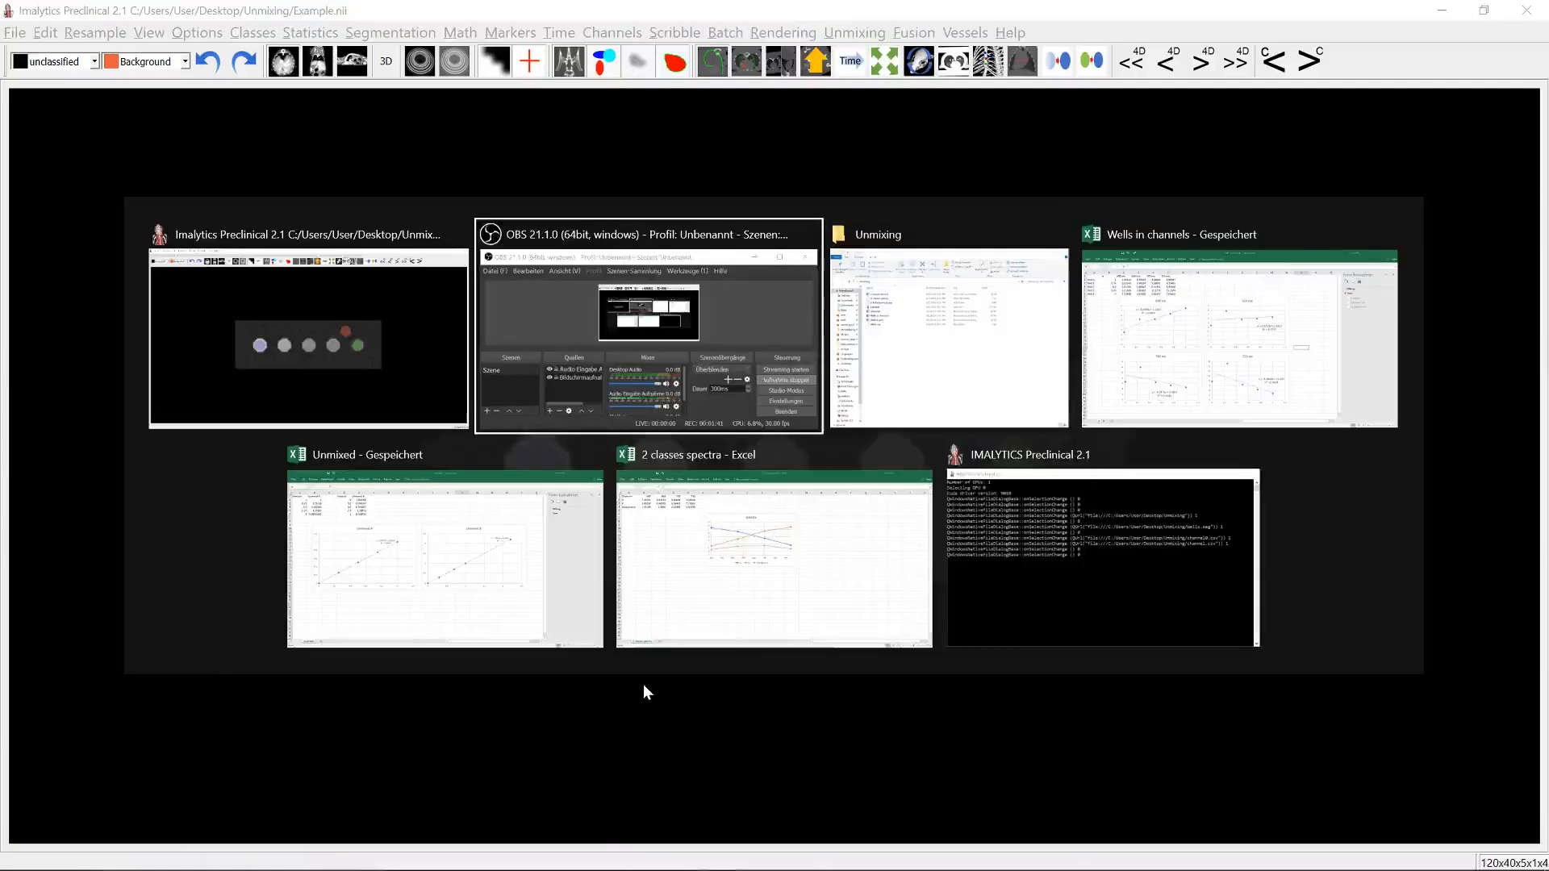
key("alt+Tab")
key("alt+Tab")
key("alt+Tab")
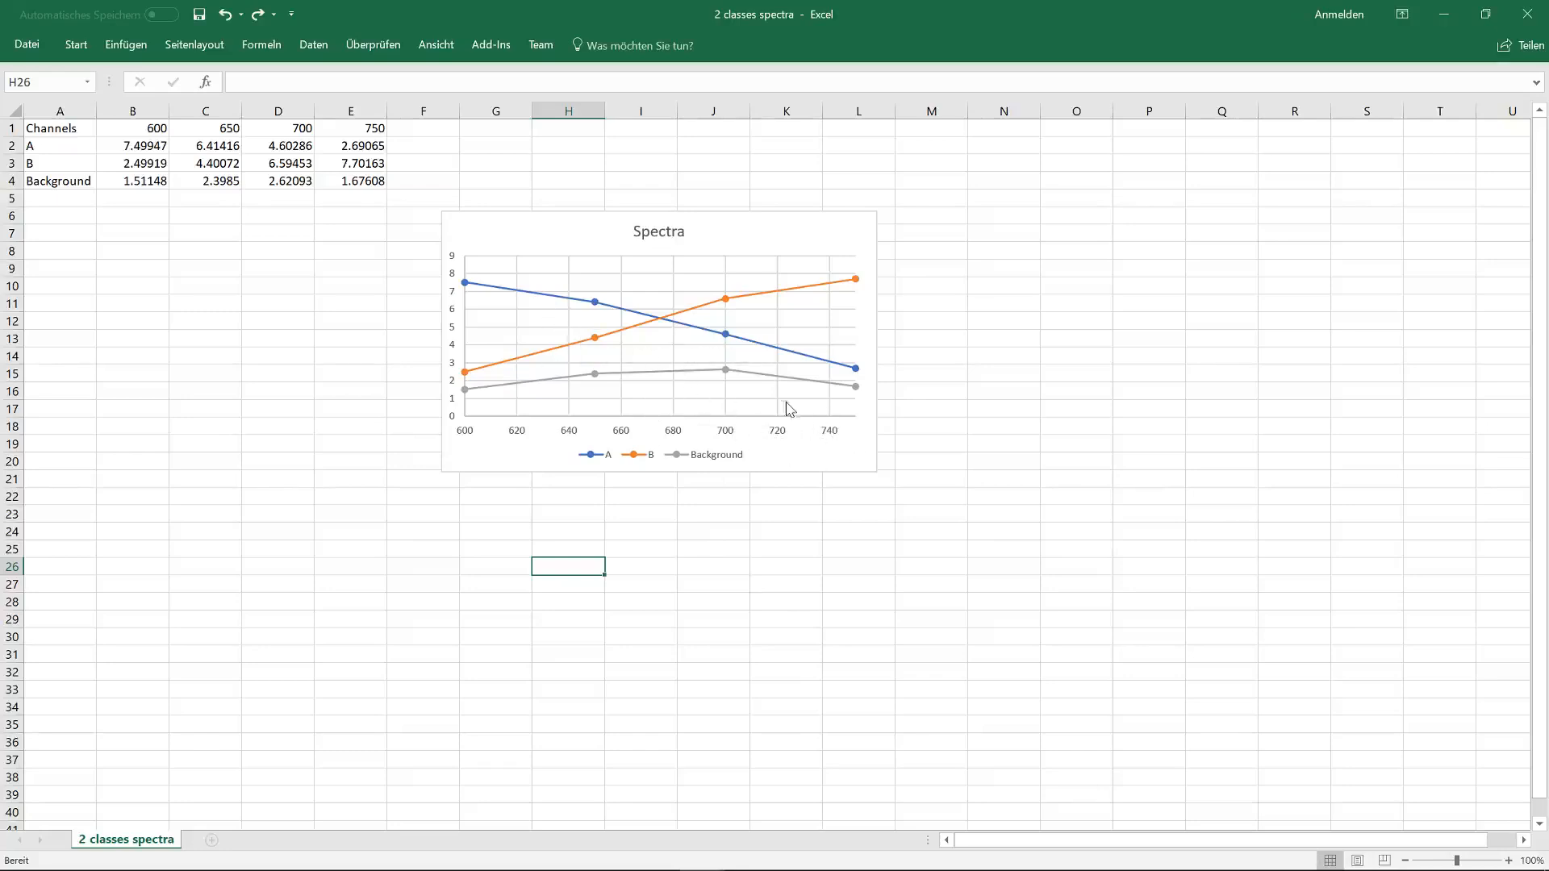
left_click(500, 288)
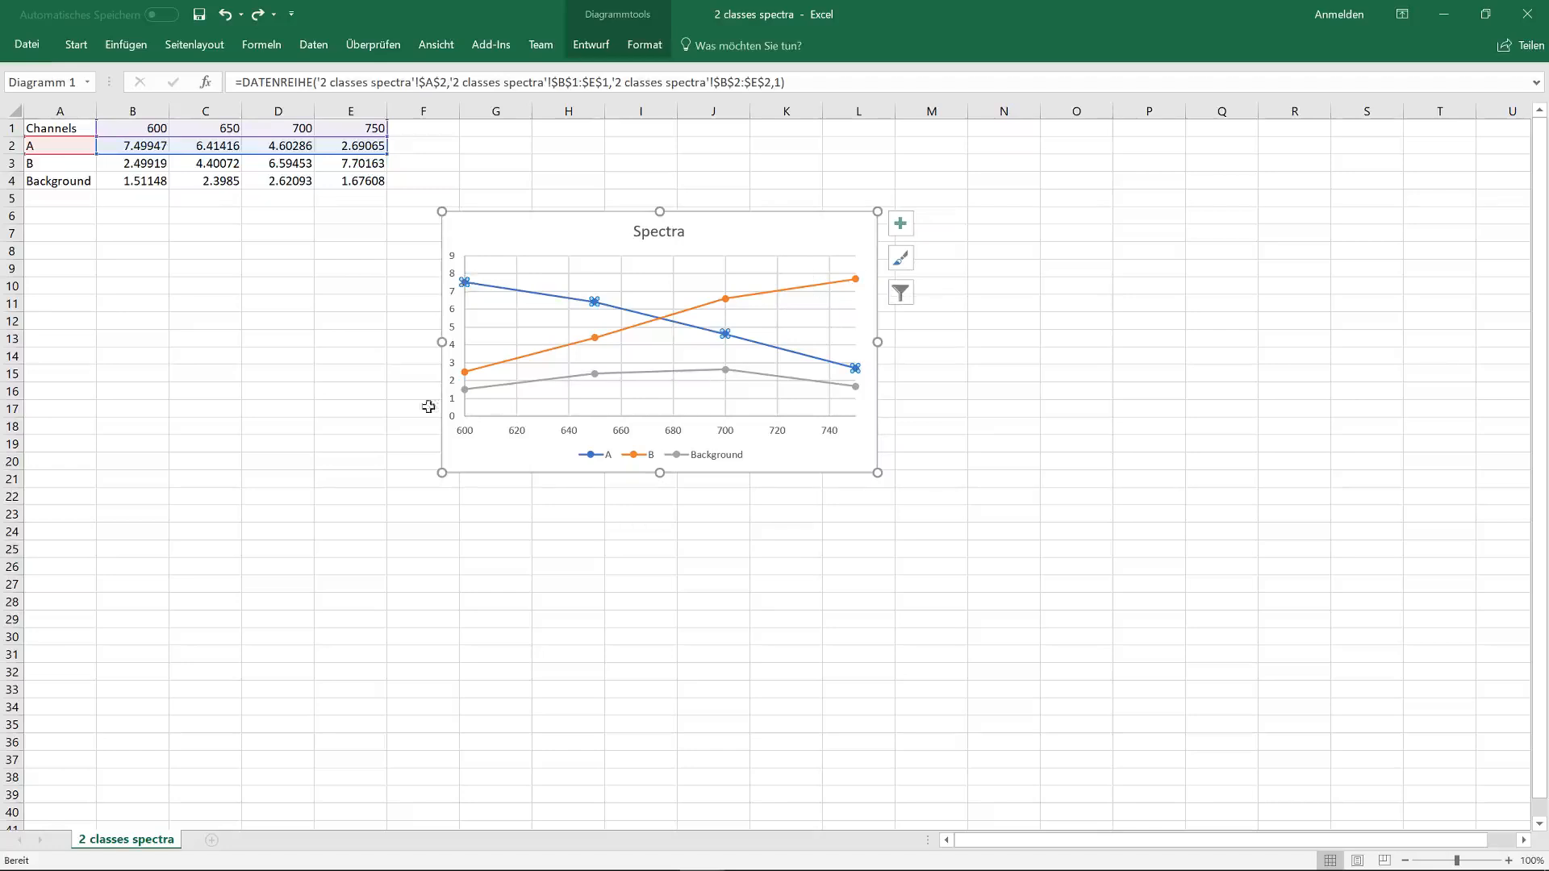
left_click(827, 321)
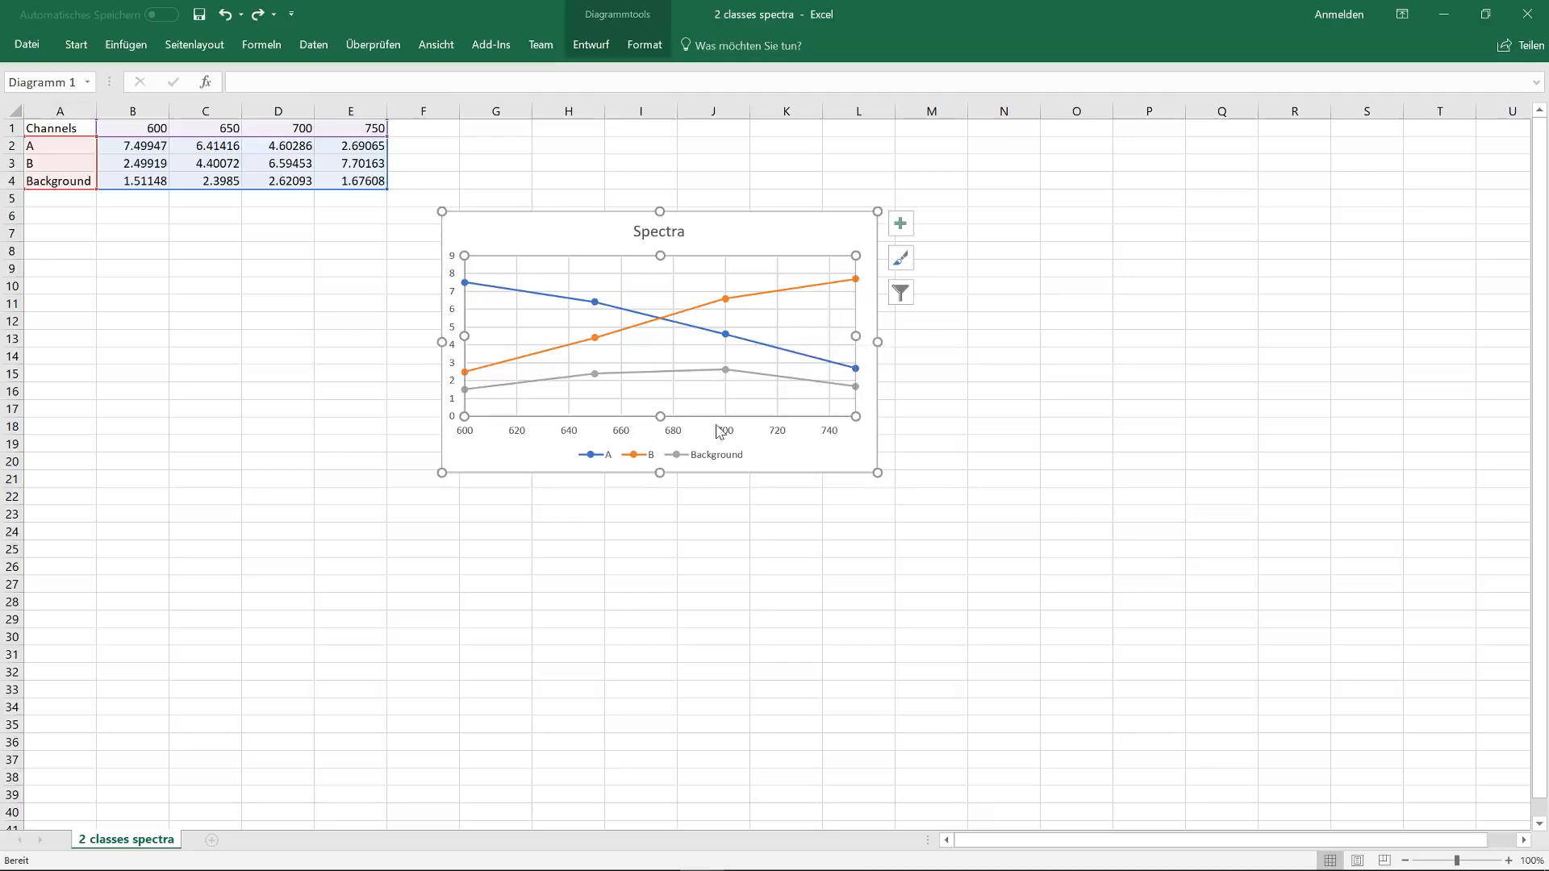
left_click(988, 478)
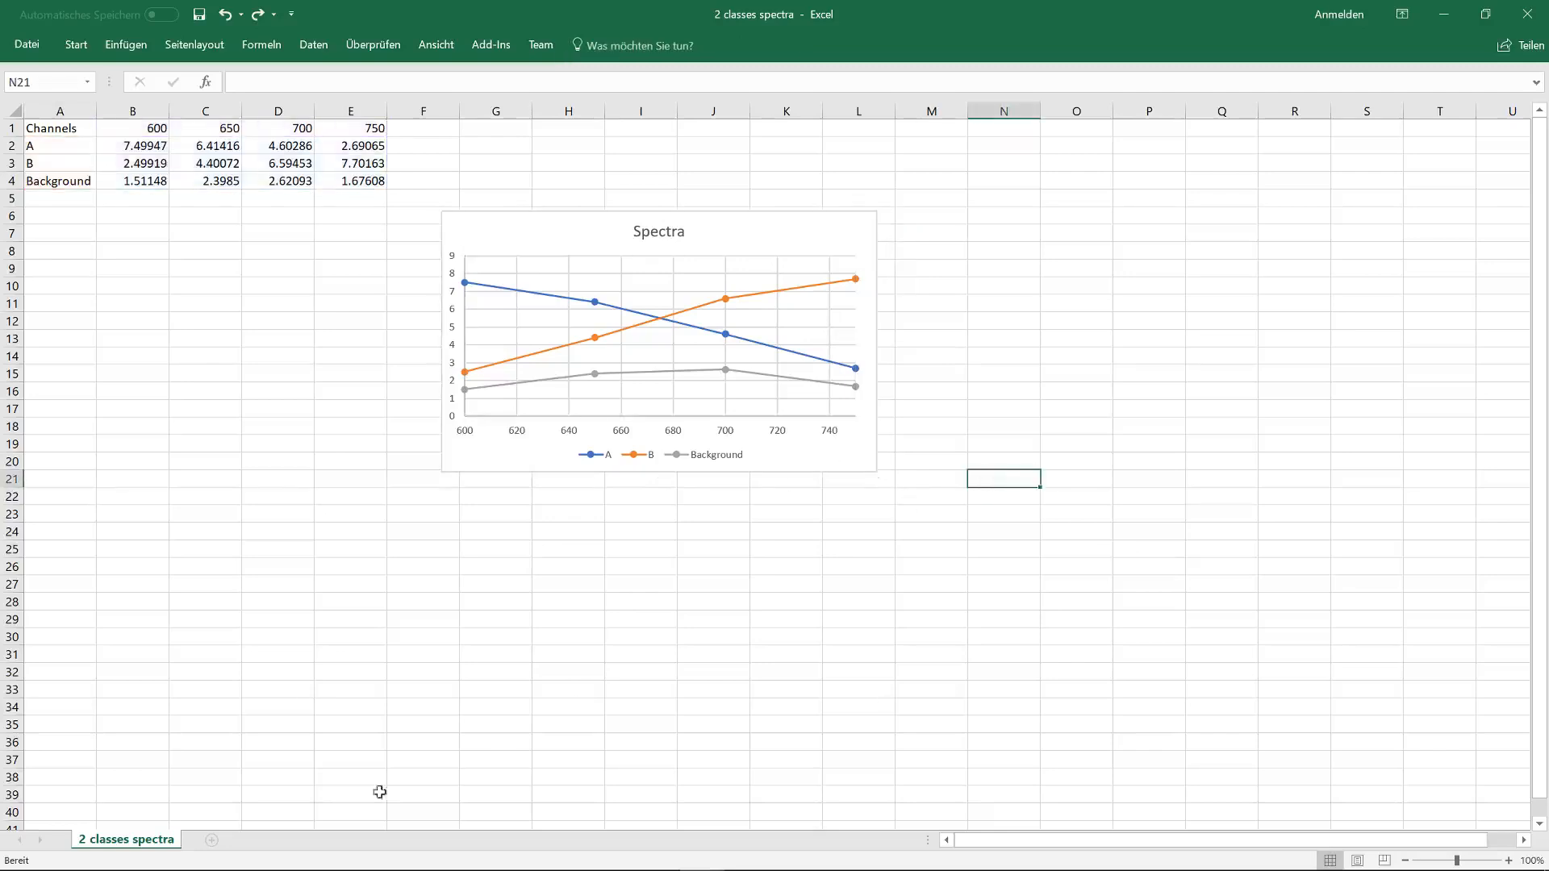
Step: Return to Imalytics Preclinical and open the Wells.seg segmentation, discarding the unsaved changes
key("alt+Tab")
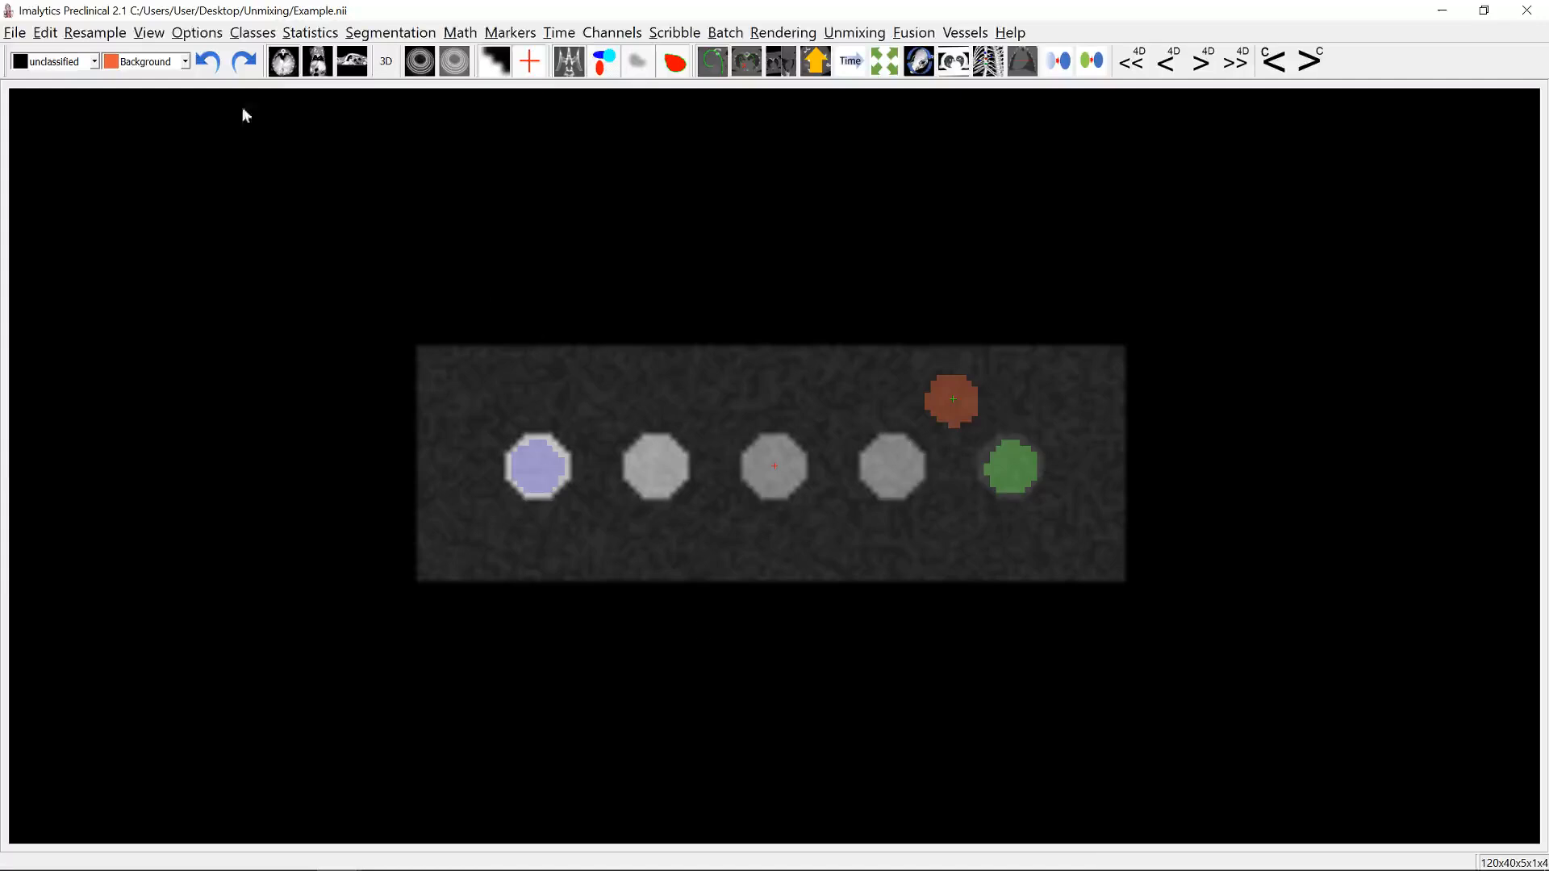
left_click(15, 32)
left_click(74, 177)
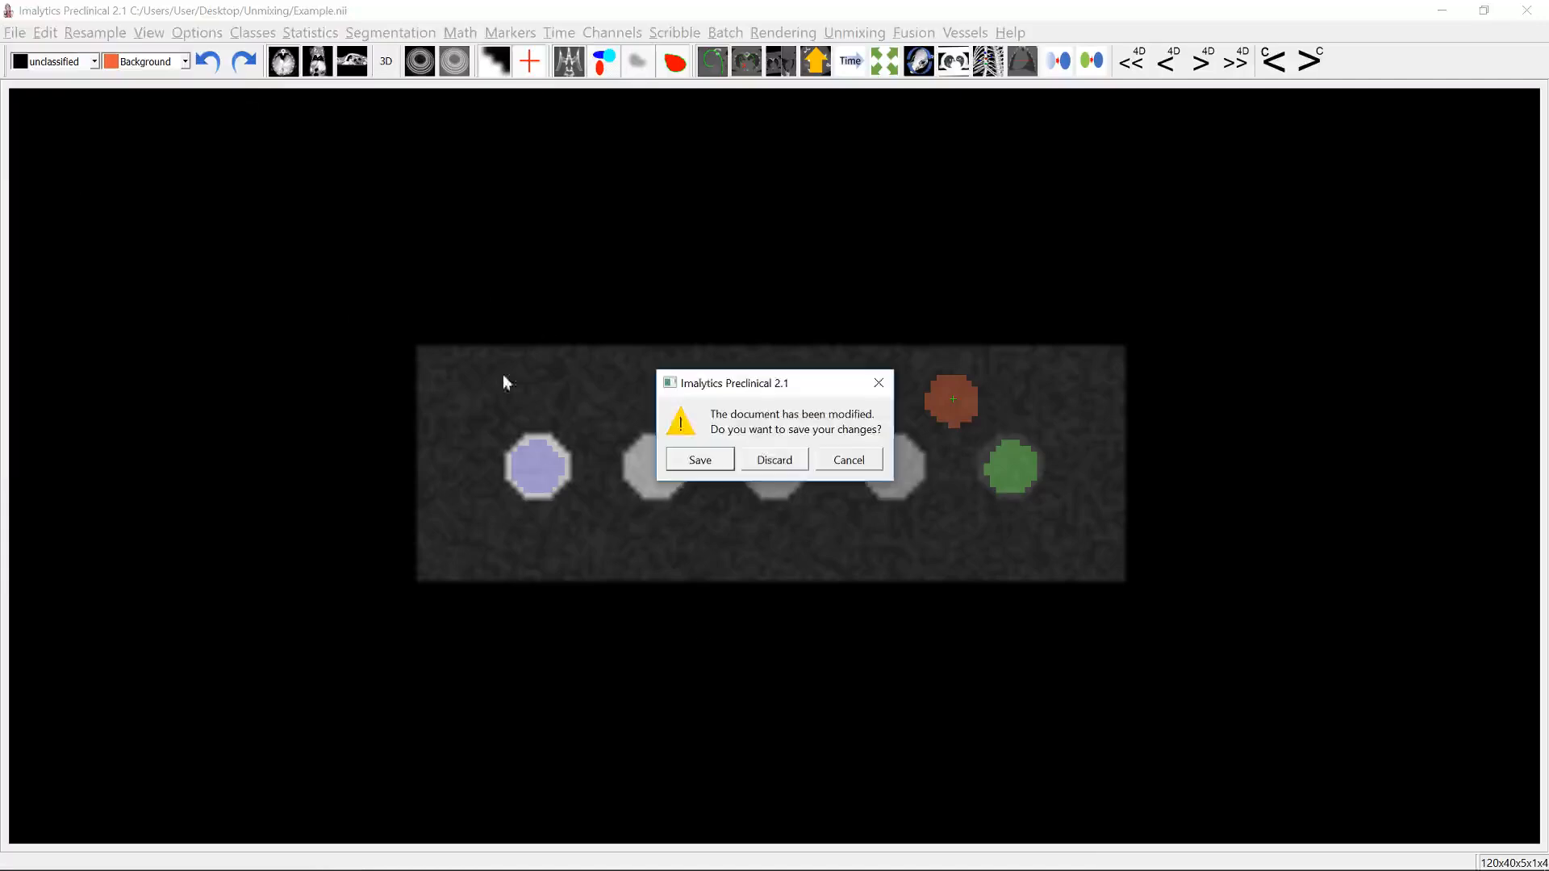
left_click(770, 458)
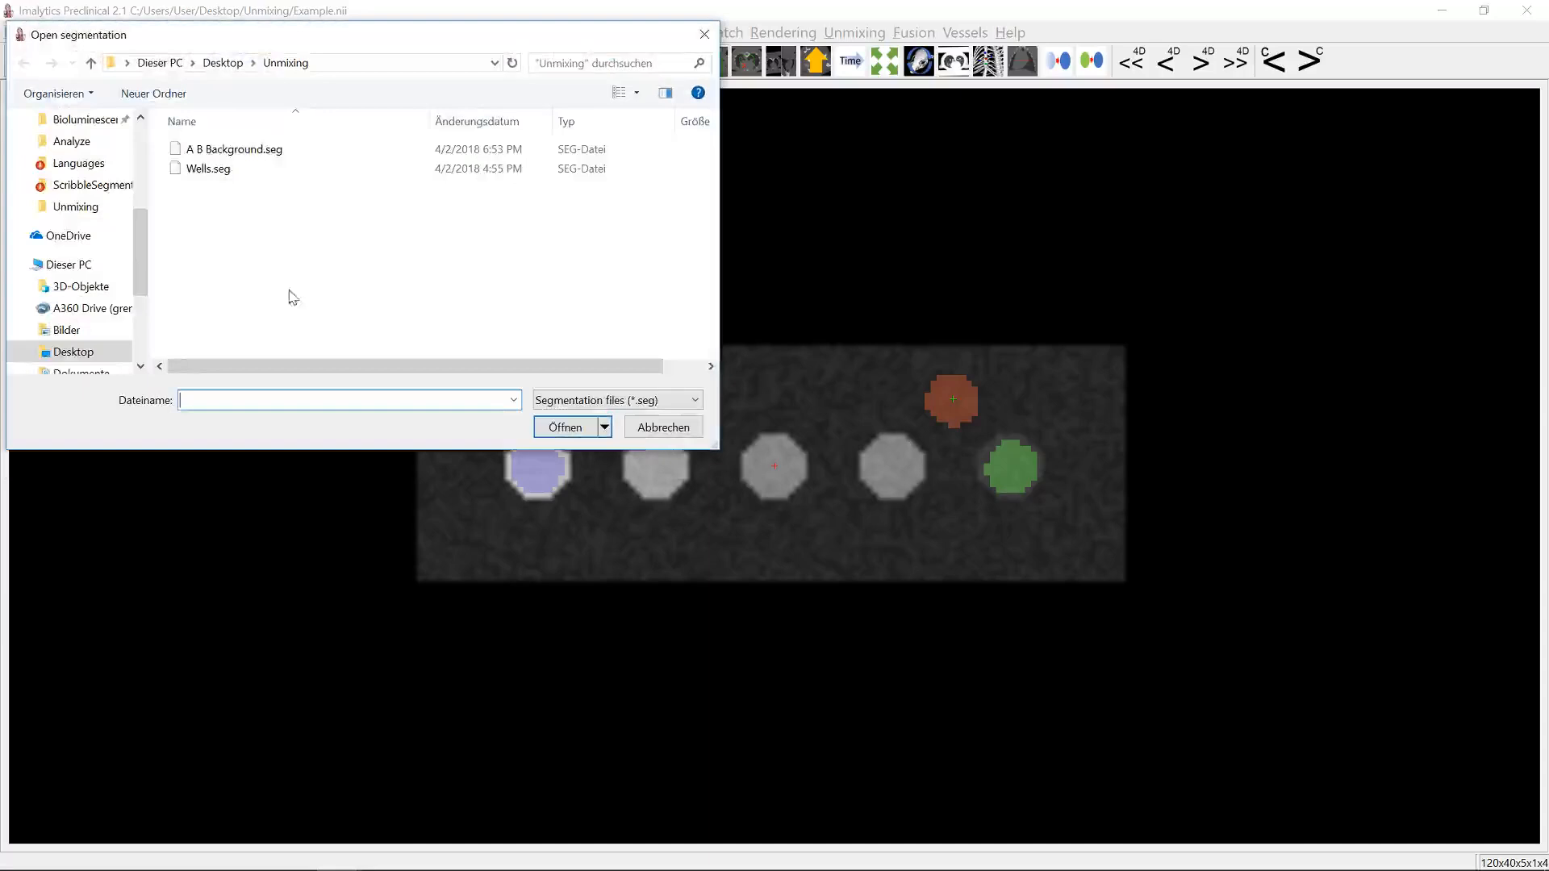
double_click(203, 169)
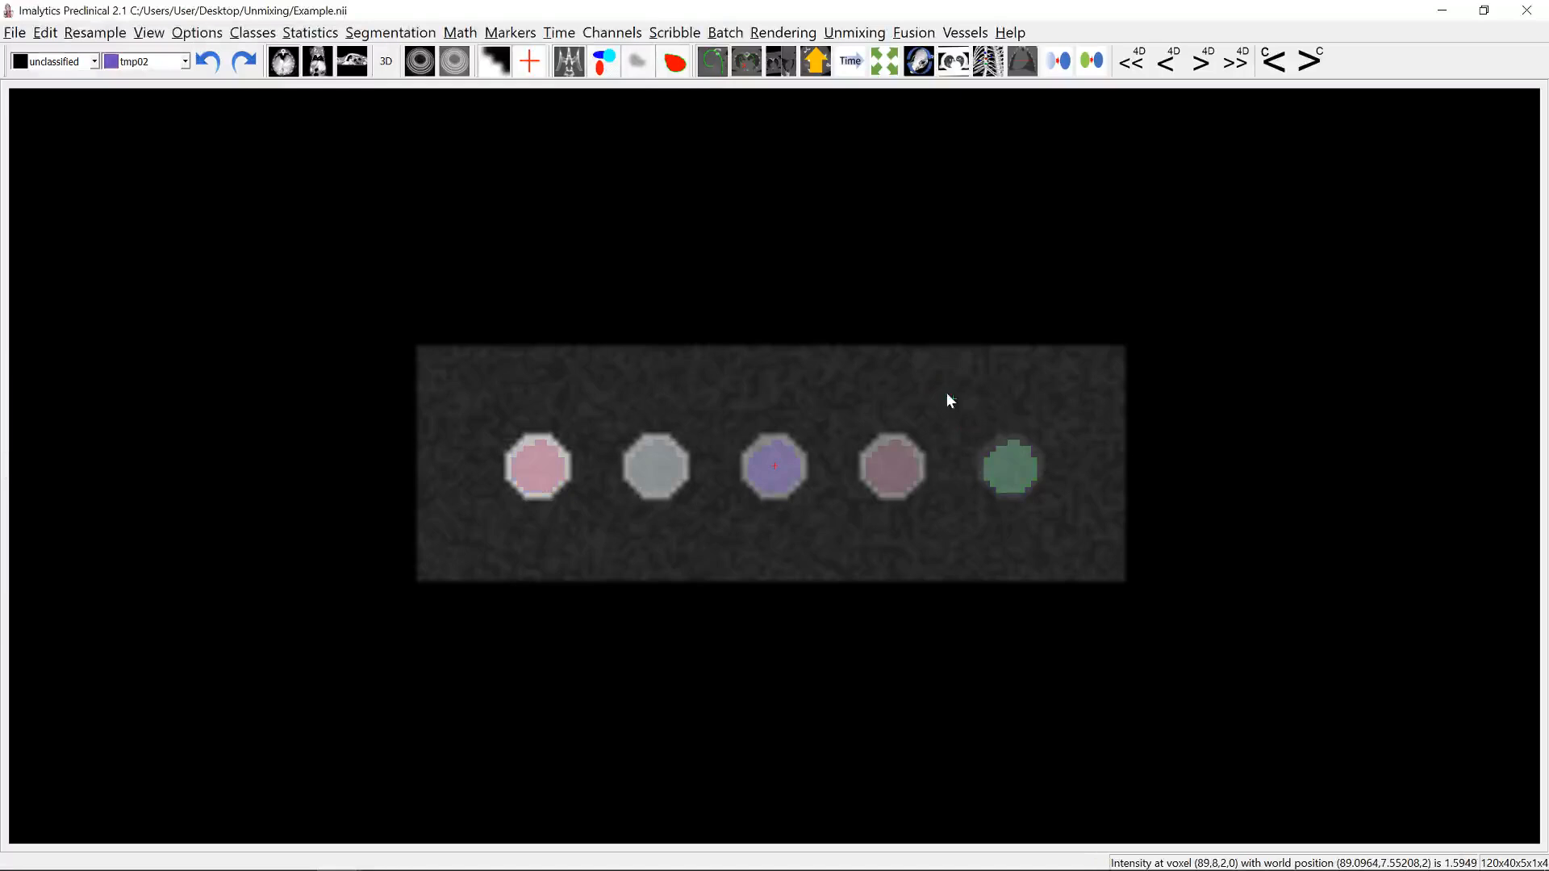
Step: Export the underlay's class statistics for channel 0 to a CSV file named channel0 in the Unmixing folder
left_click(310, 32)
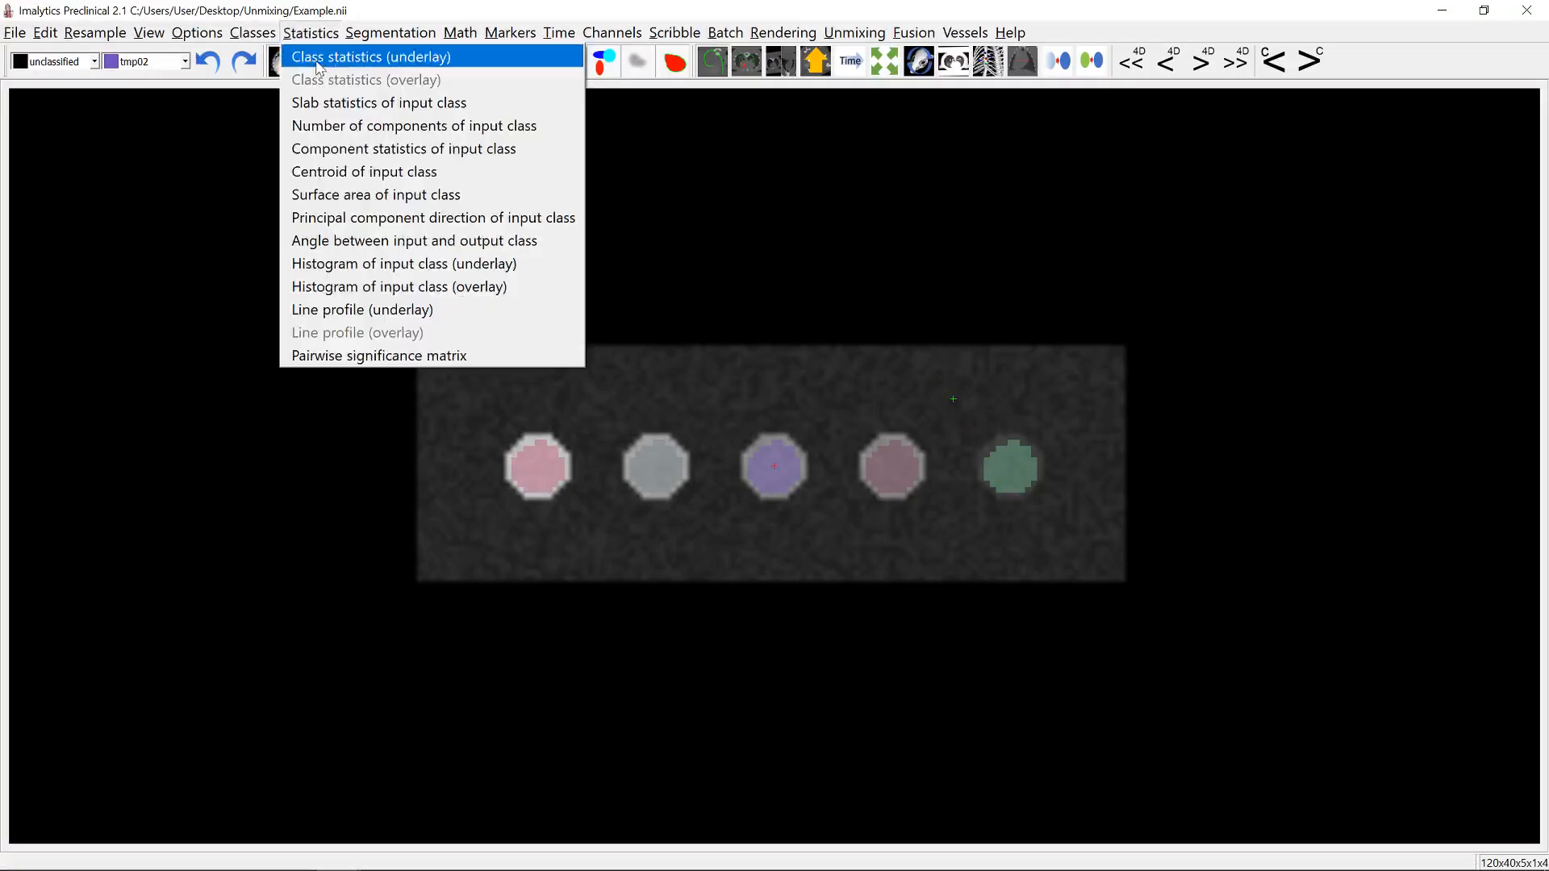
left_click(363, 58)
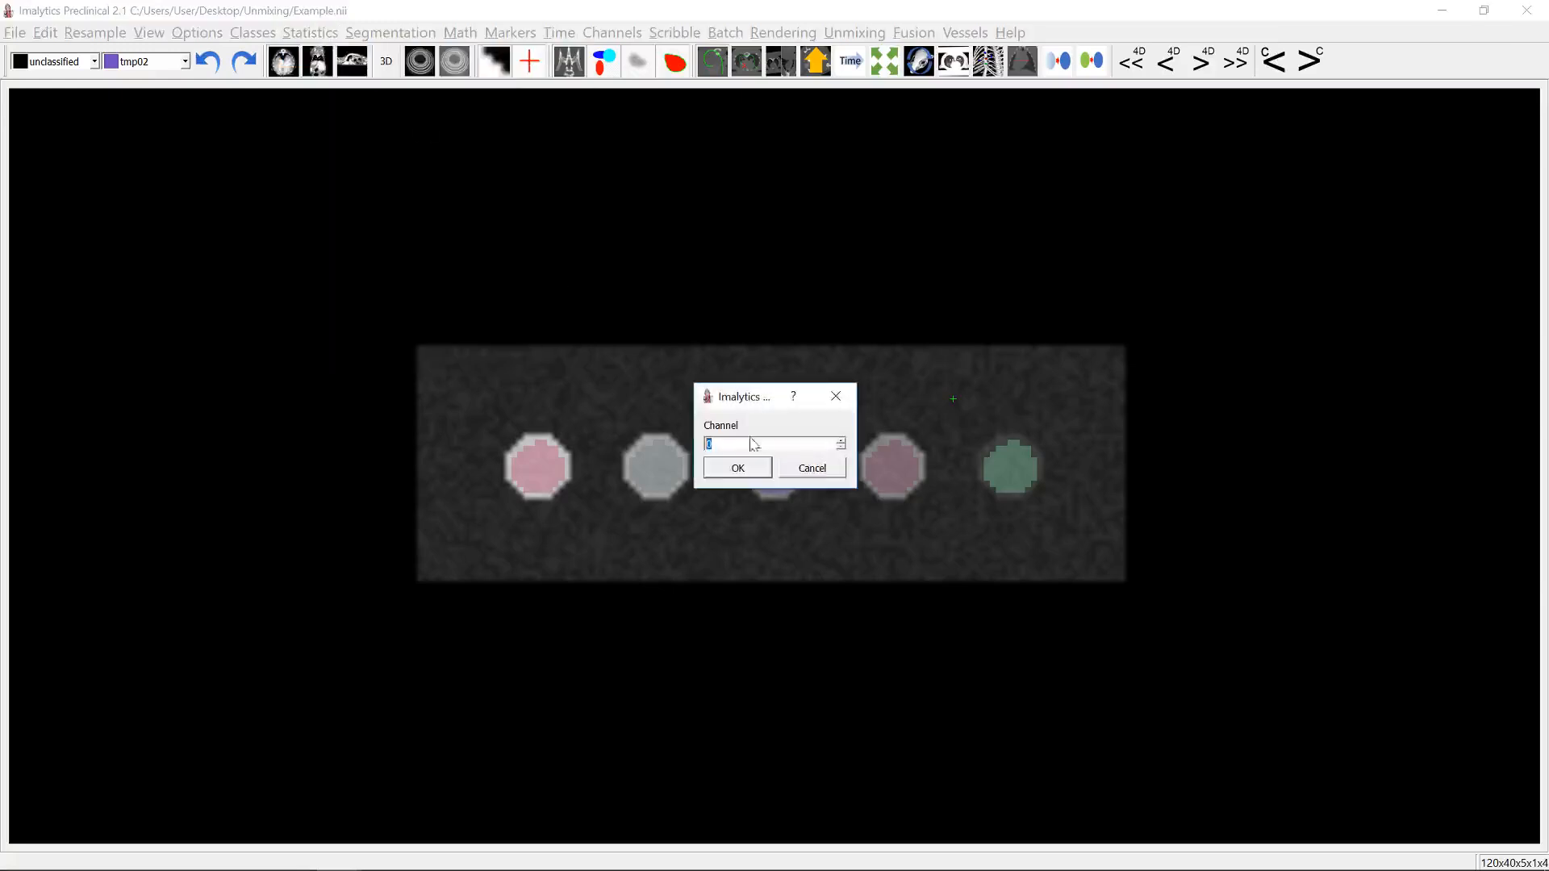
left_click(738, 467)
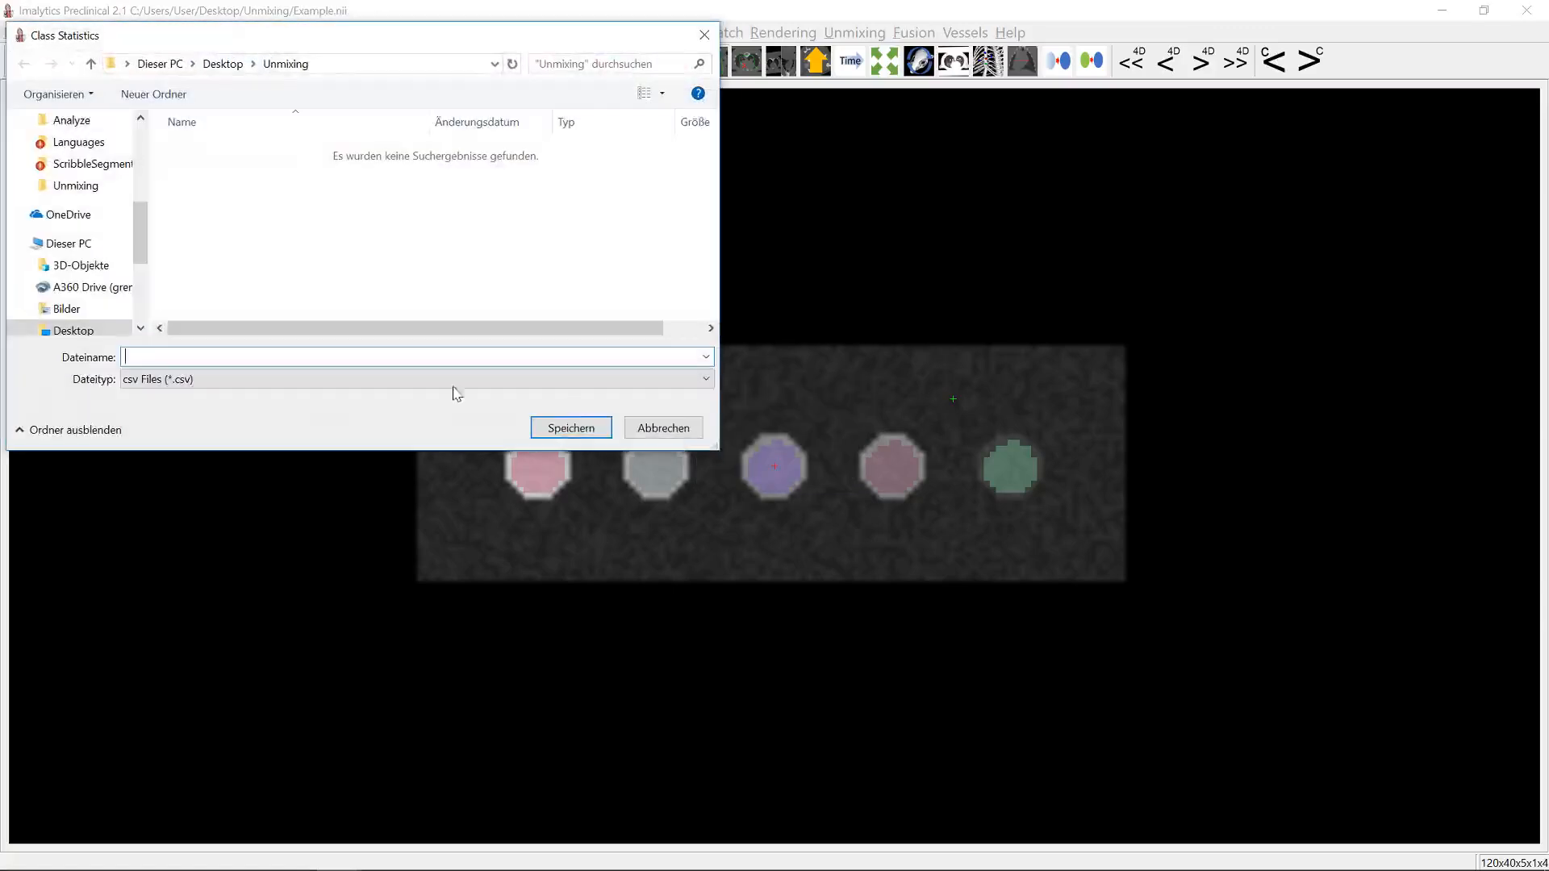
type("channel")
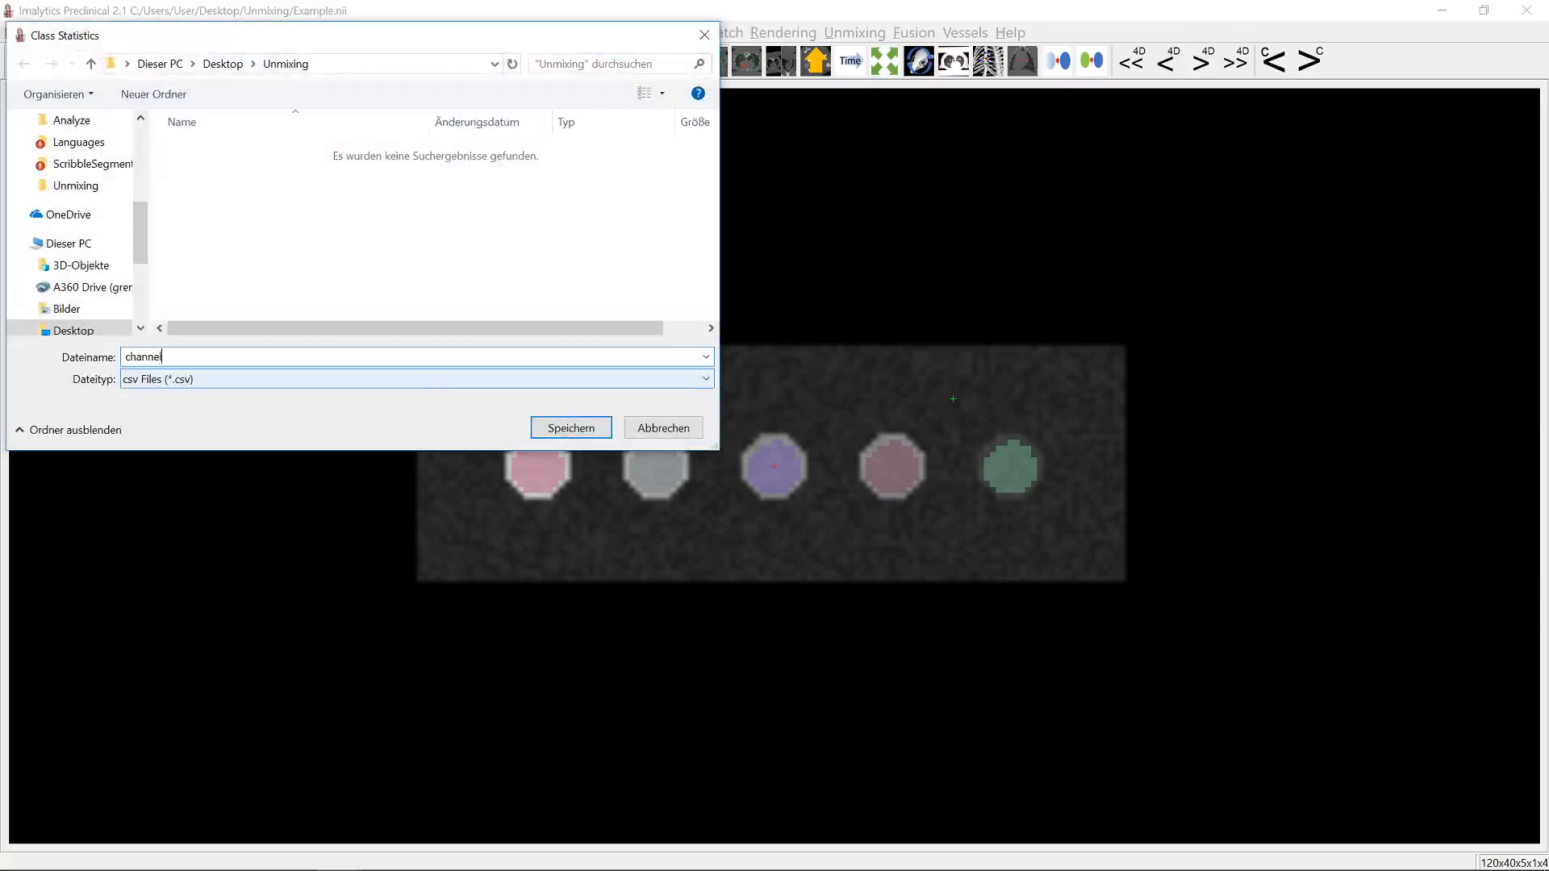
type("0")
key("Return")
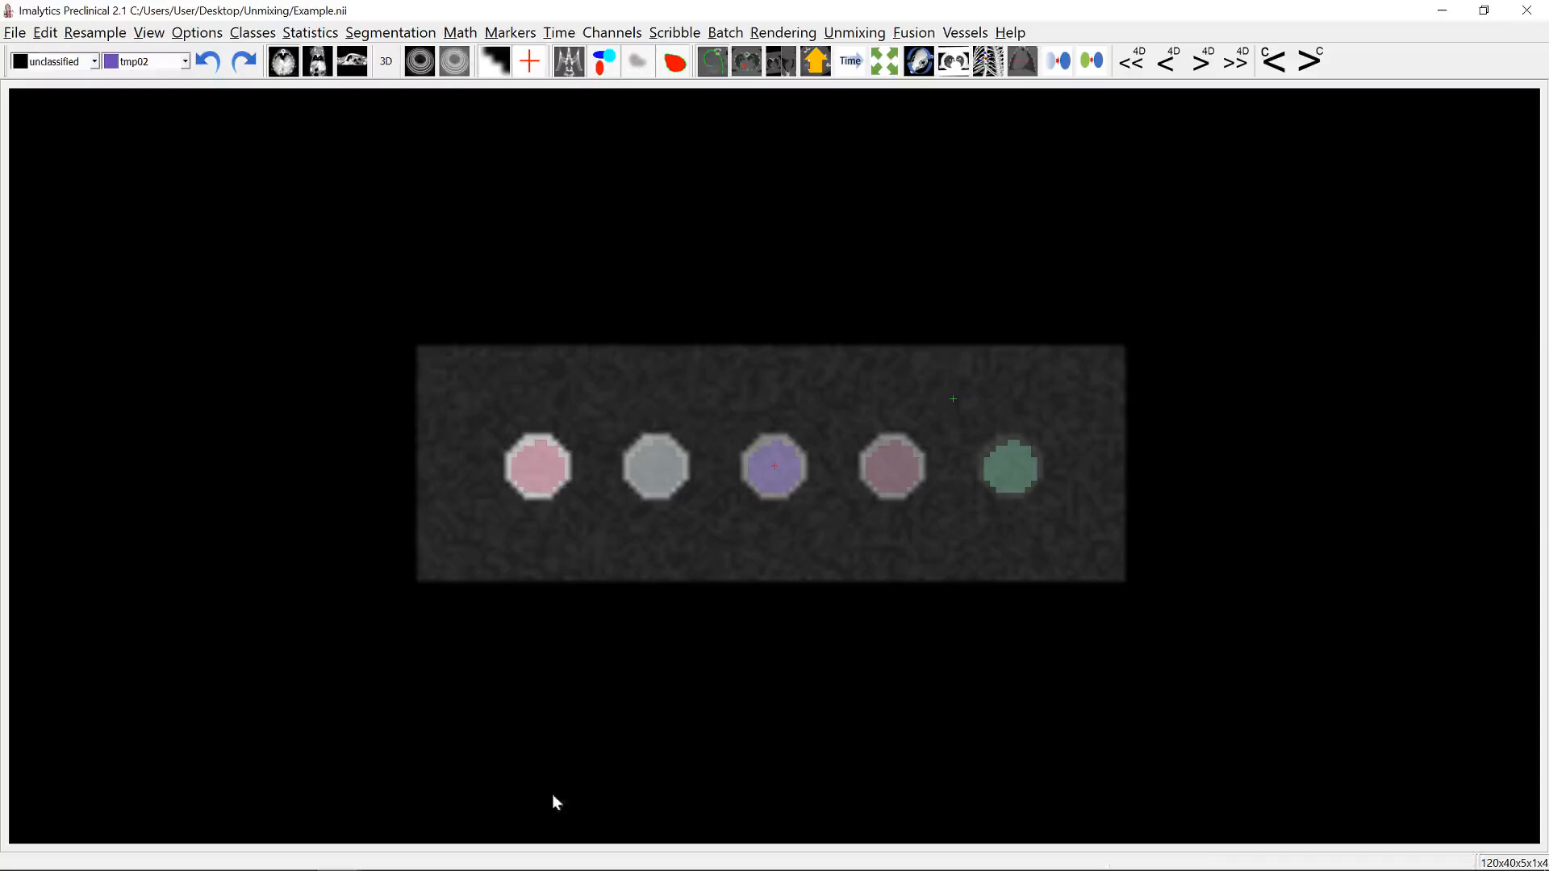
Step: Switch to Excel and examine the channel charts on sheets A and B of Wells in channels, plus the Spectra chart in 2 classes spectra
key("alt+Tab")
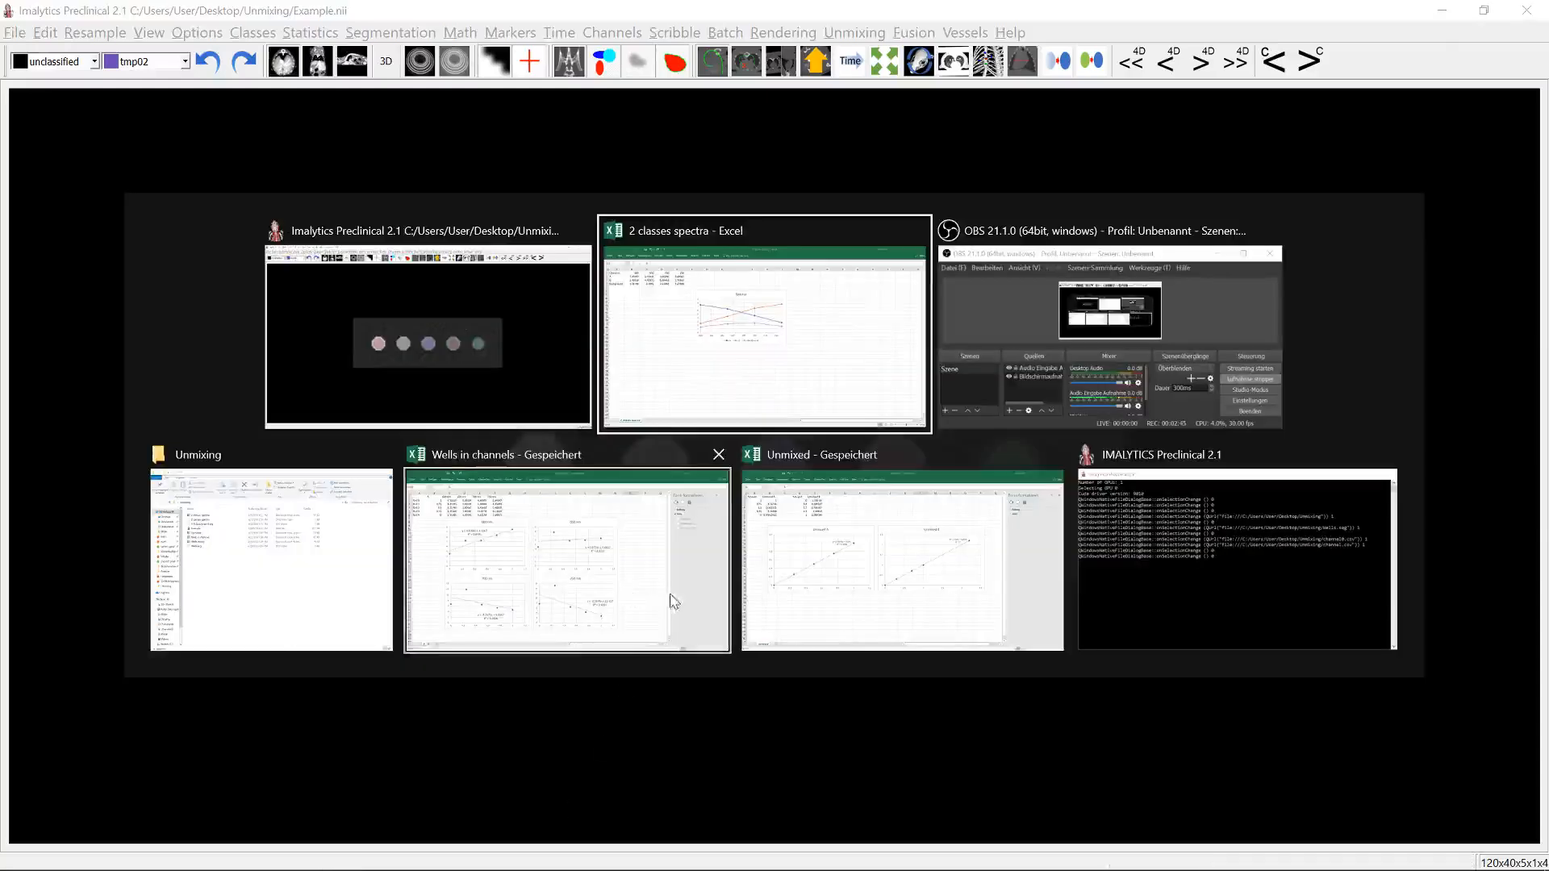
left_click(609, 584)
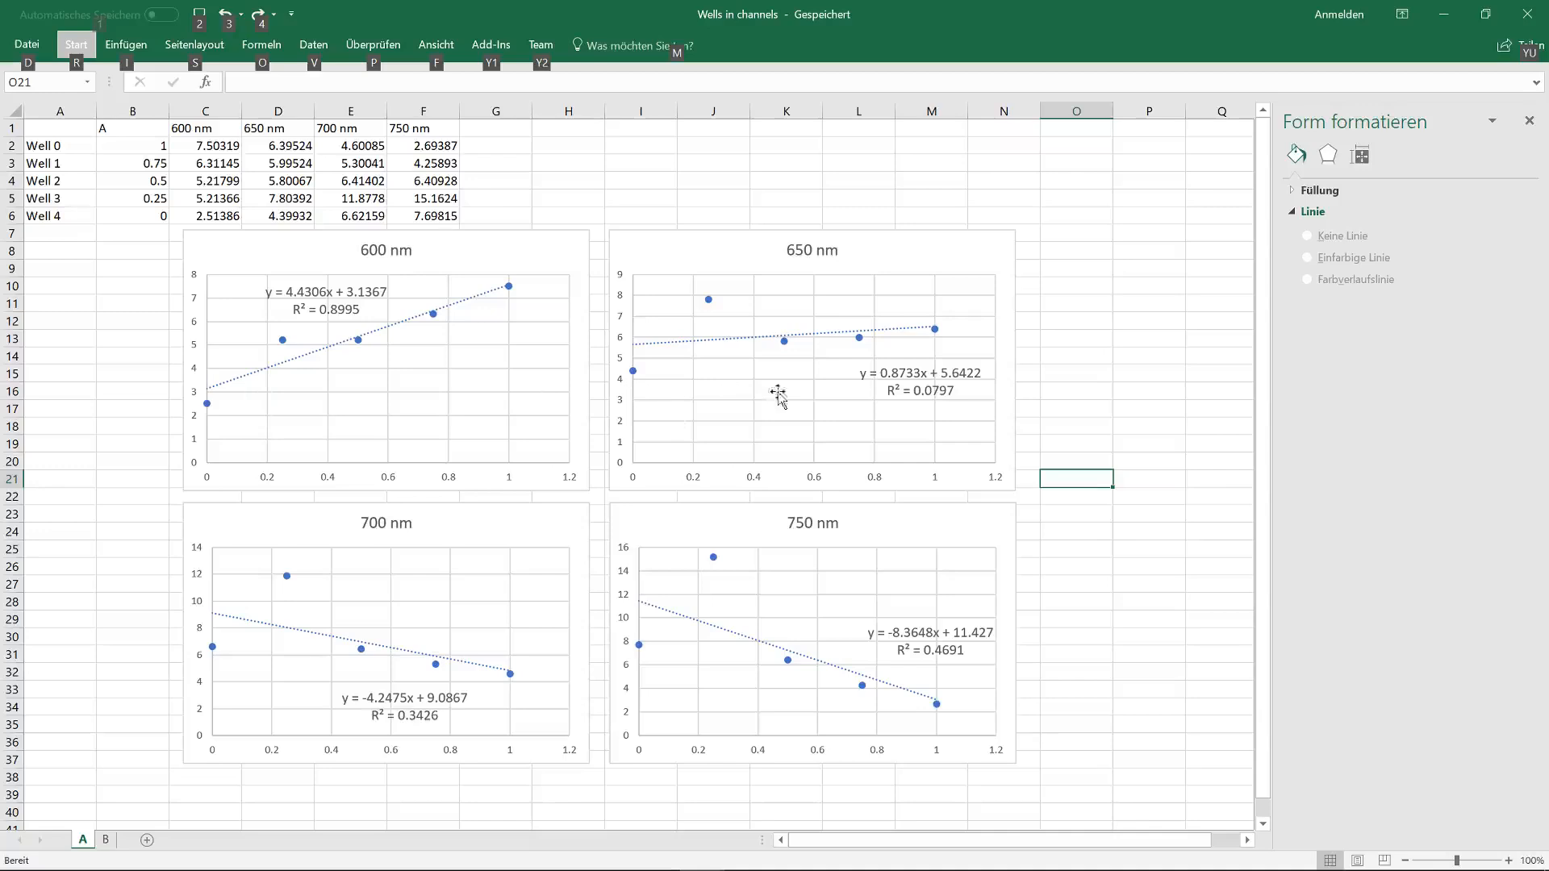
left_click(110, 840)
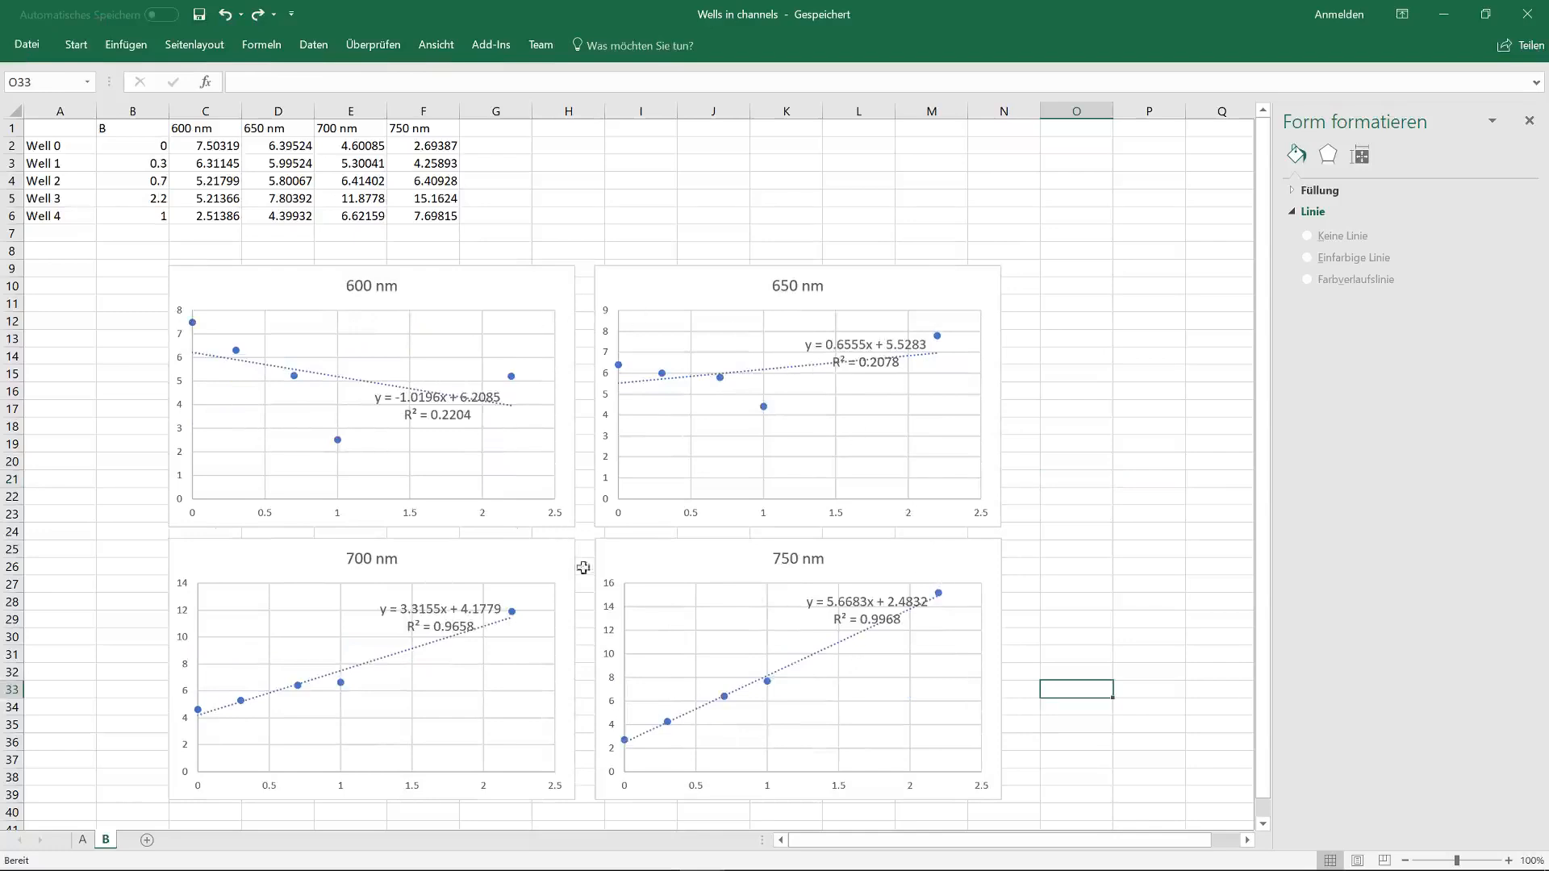
key("alt+Tab")
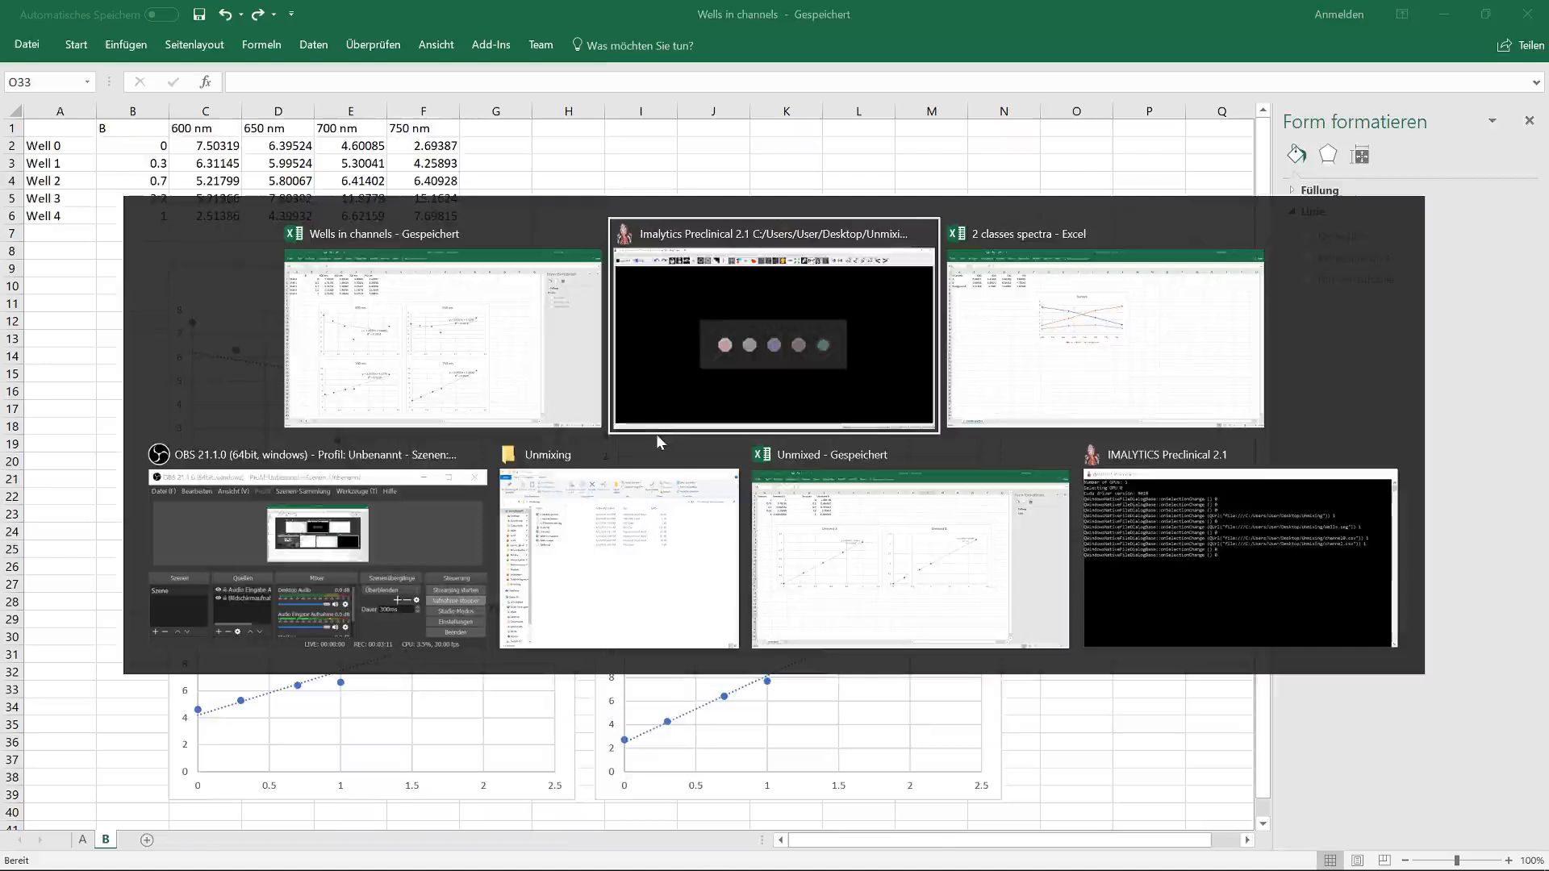
key("alt+Tab")
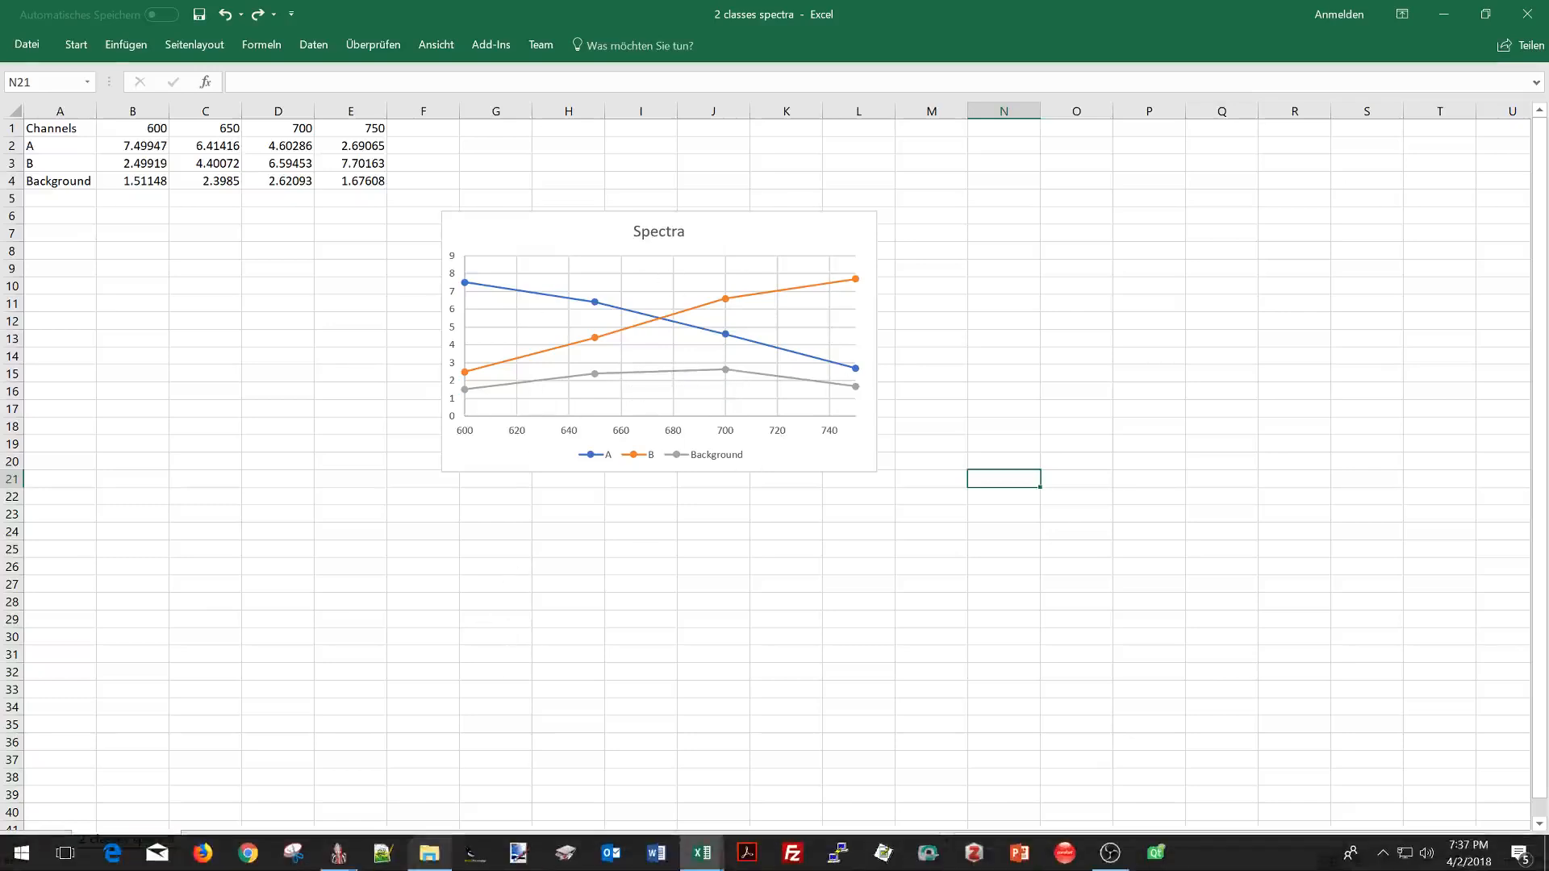
Step: Return to Imalytics Preclinical and spectrally unmix the underlay using 2 classes.spectra, discarding unsaved changes and loading the unmixed result as underlay
mouse_move(338, 853)
left_click(418, 799)
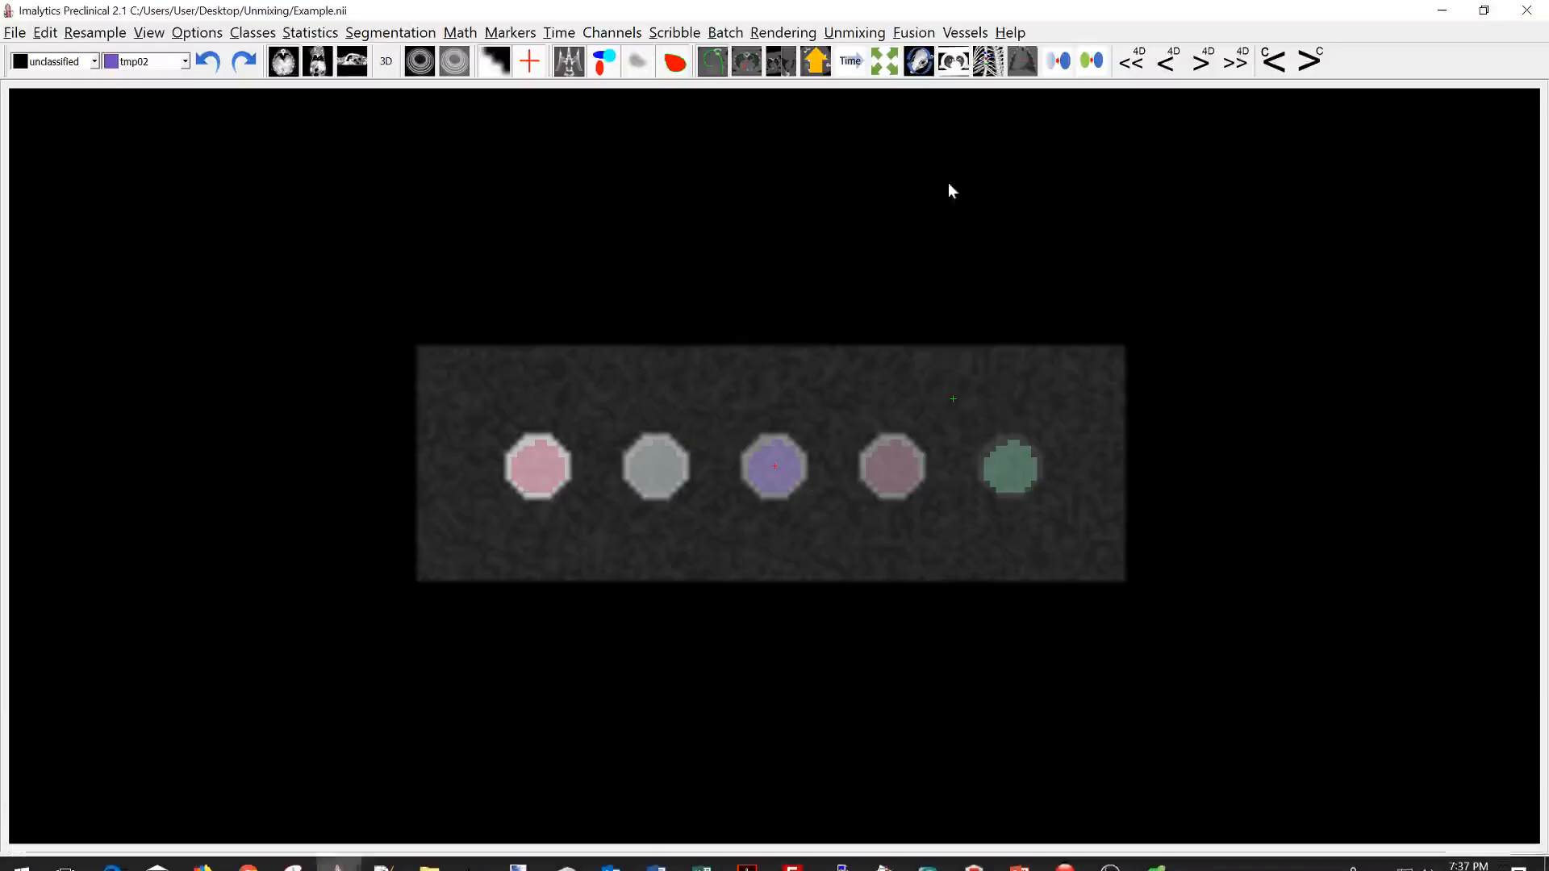
left_click(854, 32)
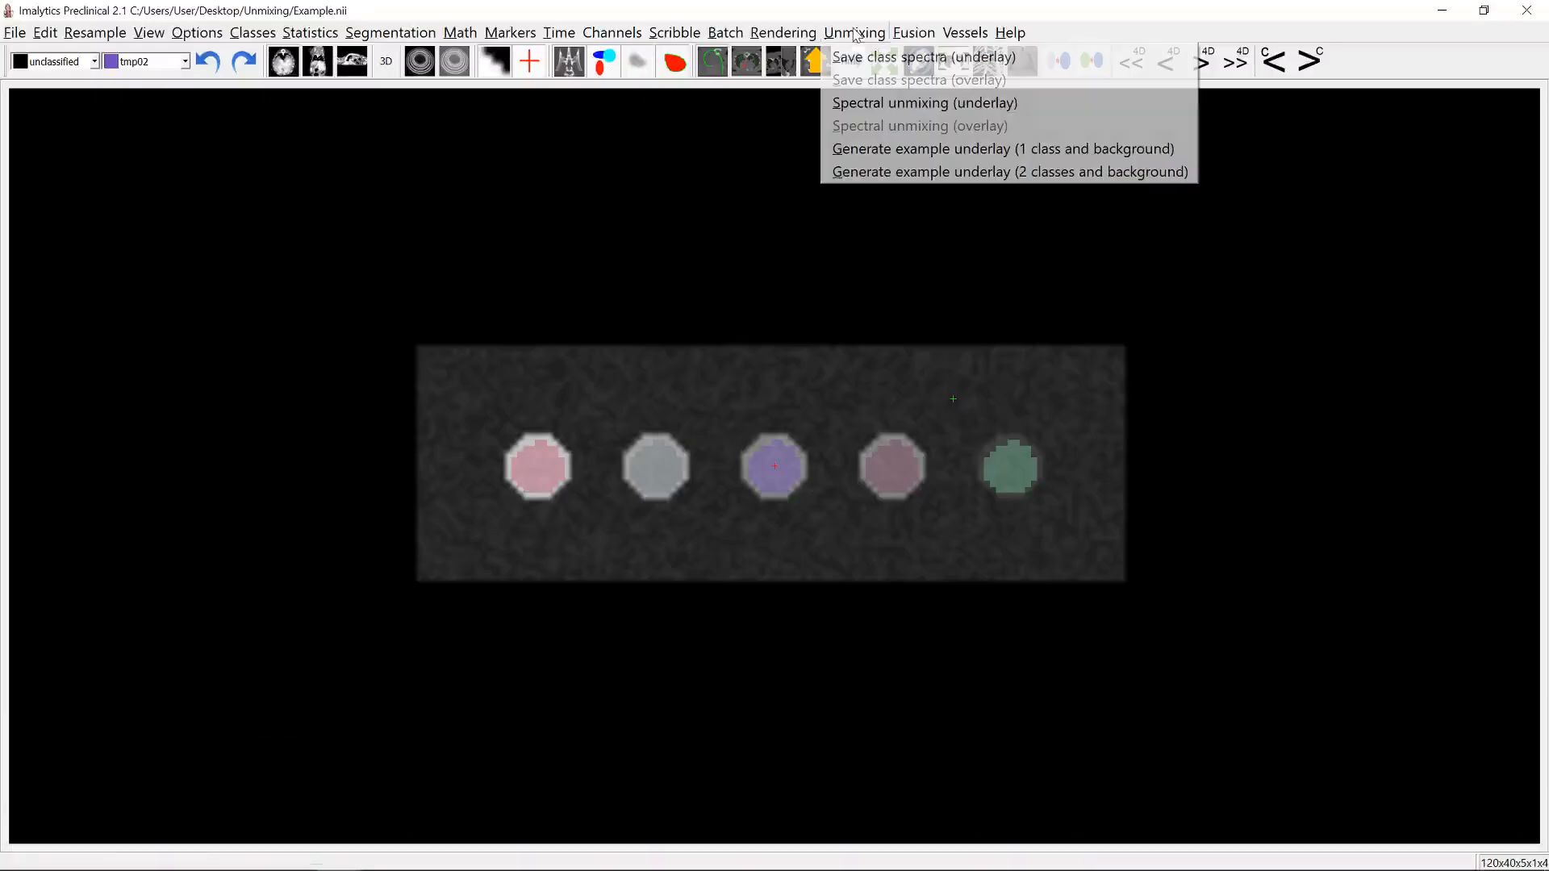
left_click(899, 105)
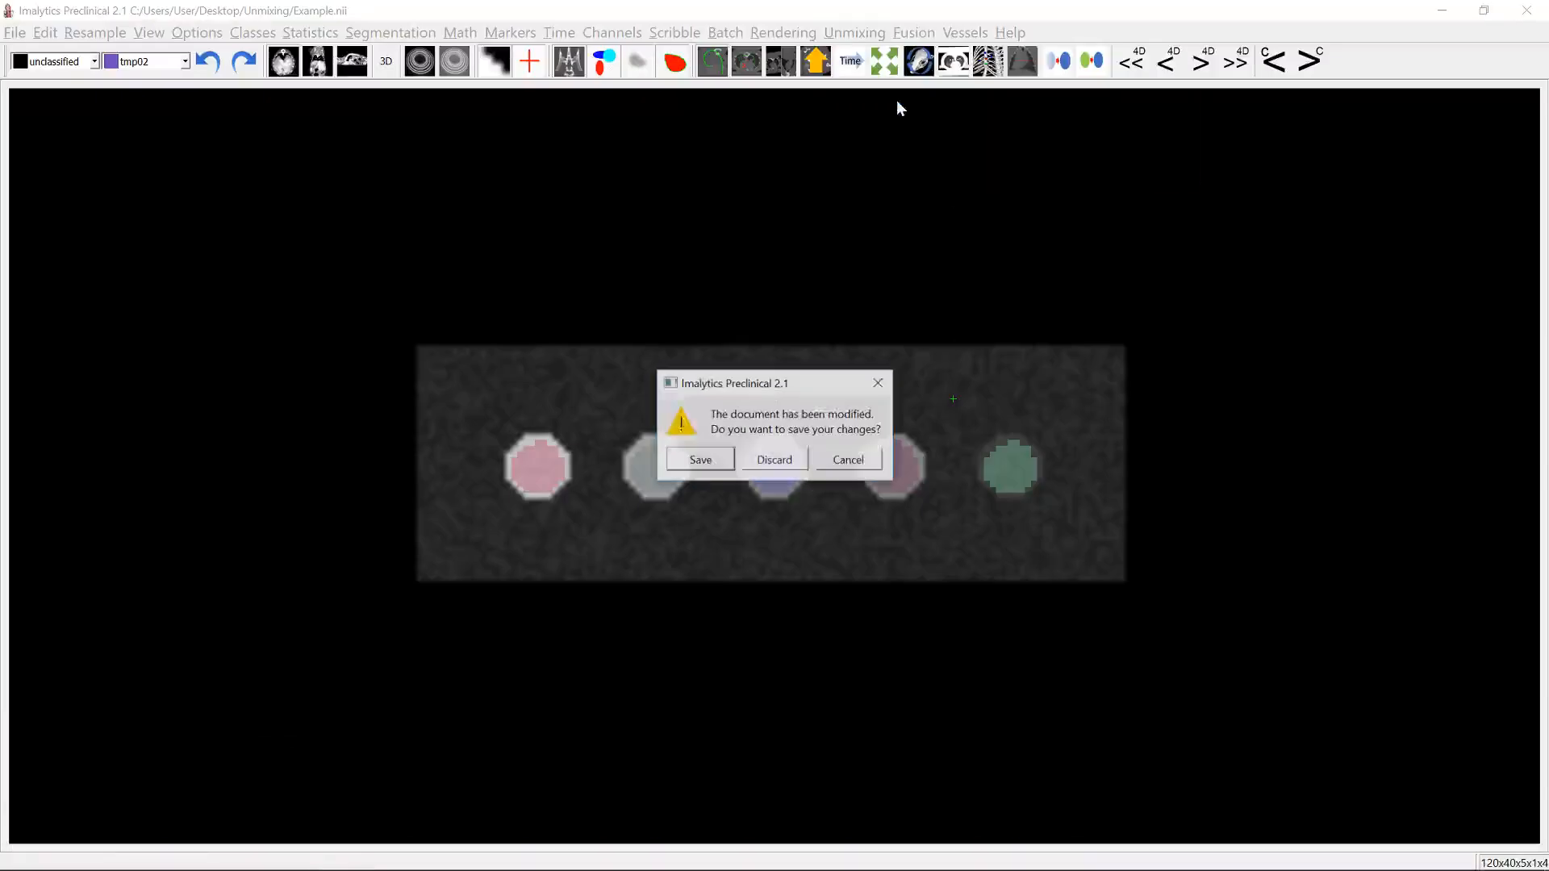
left_click(766, 454)
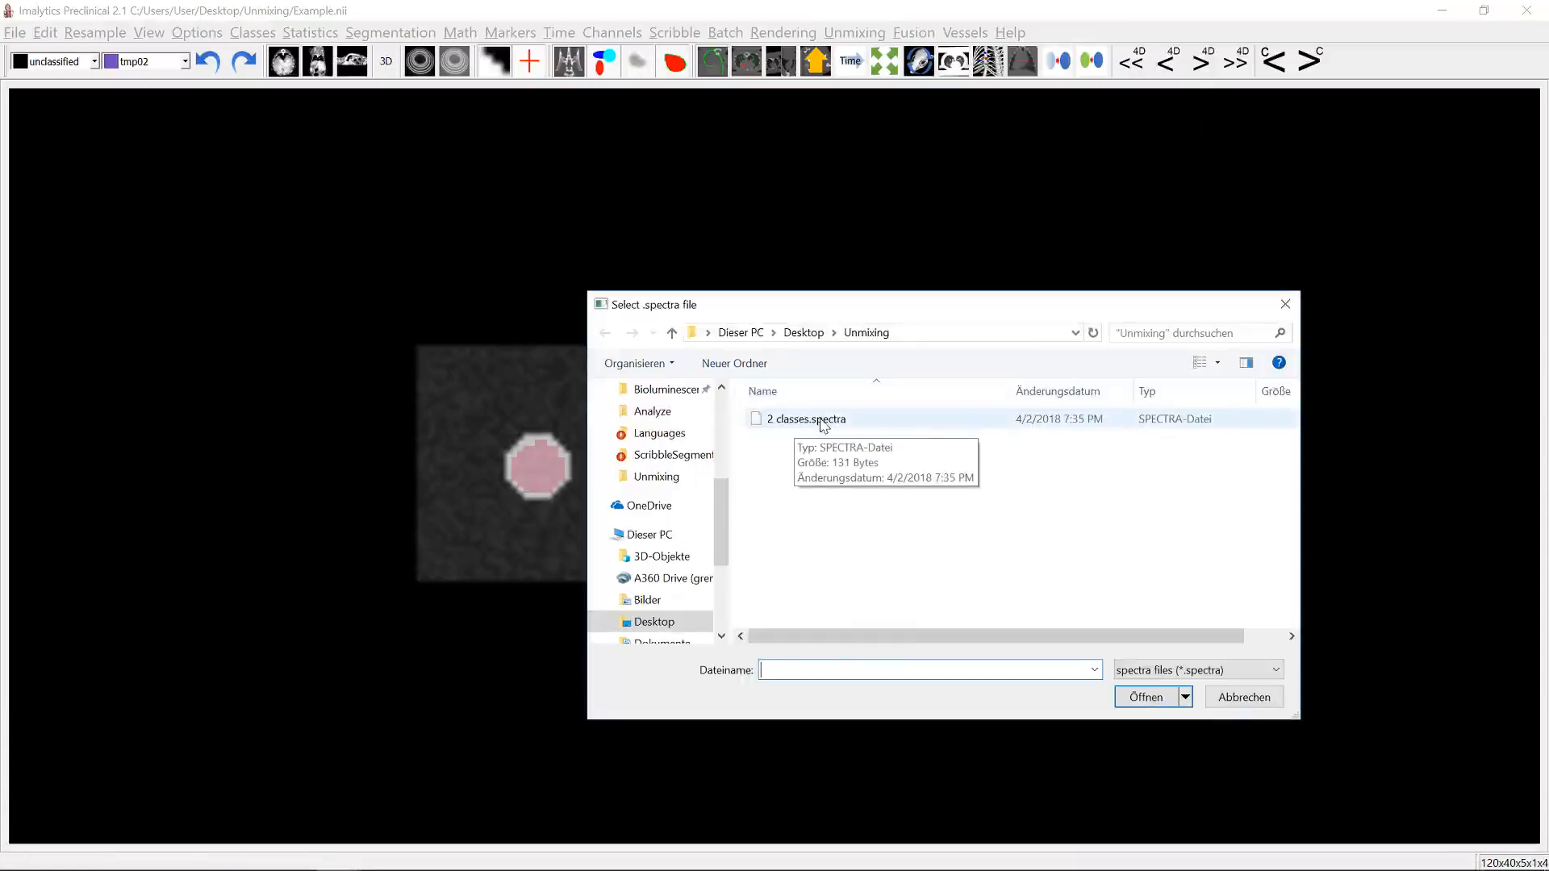
double_click(810, 419)
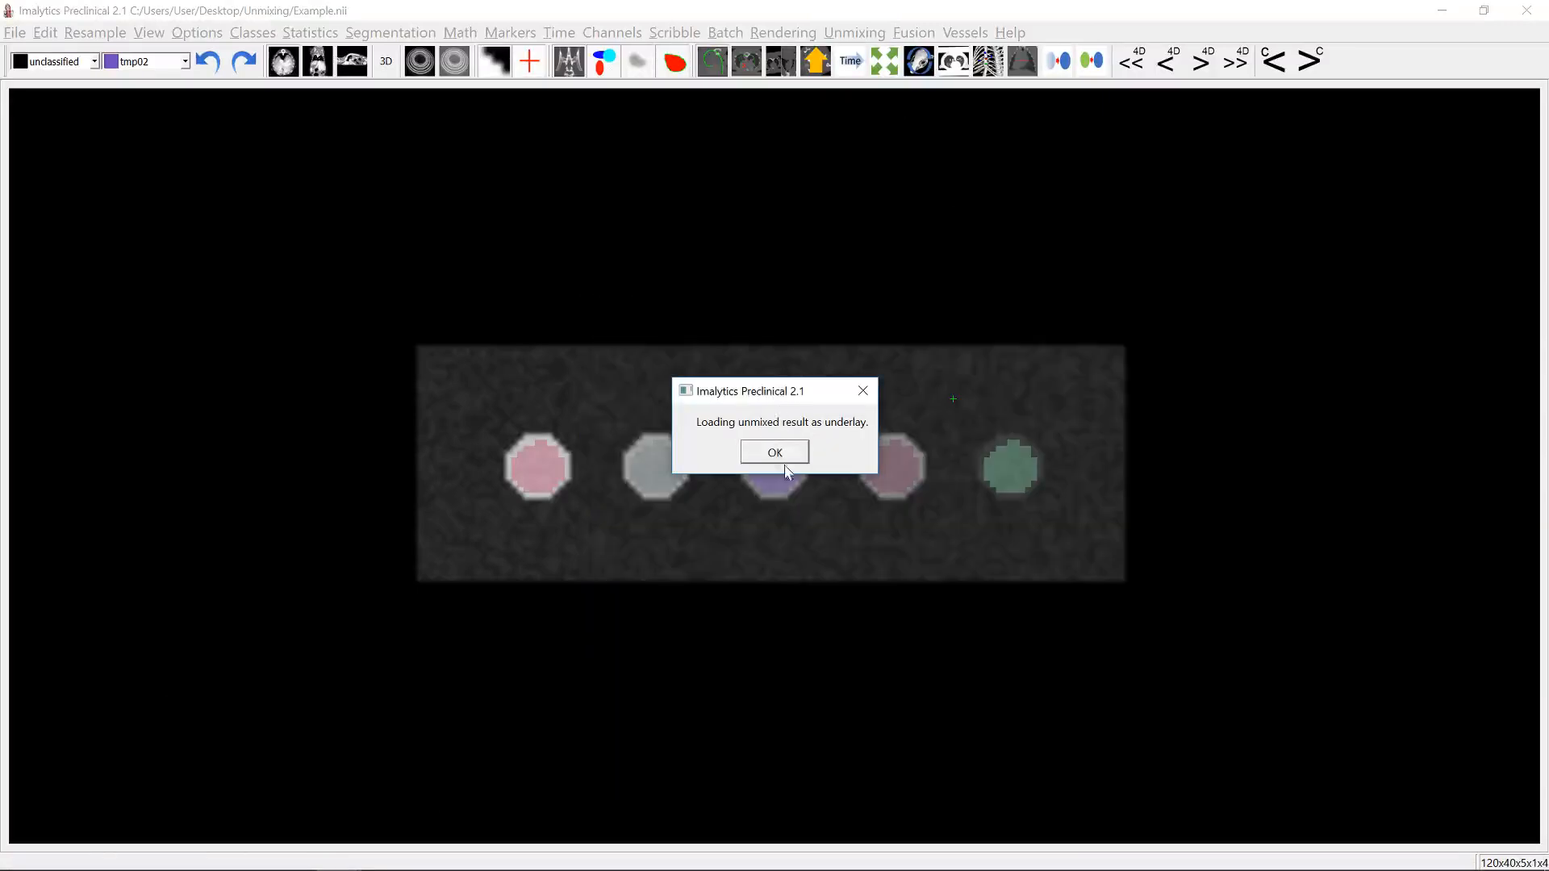
left_click(774, 452)
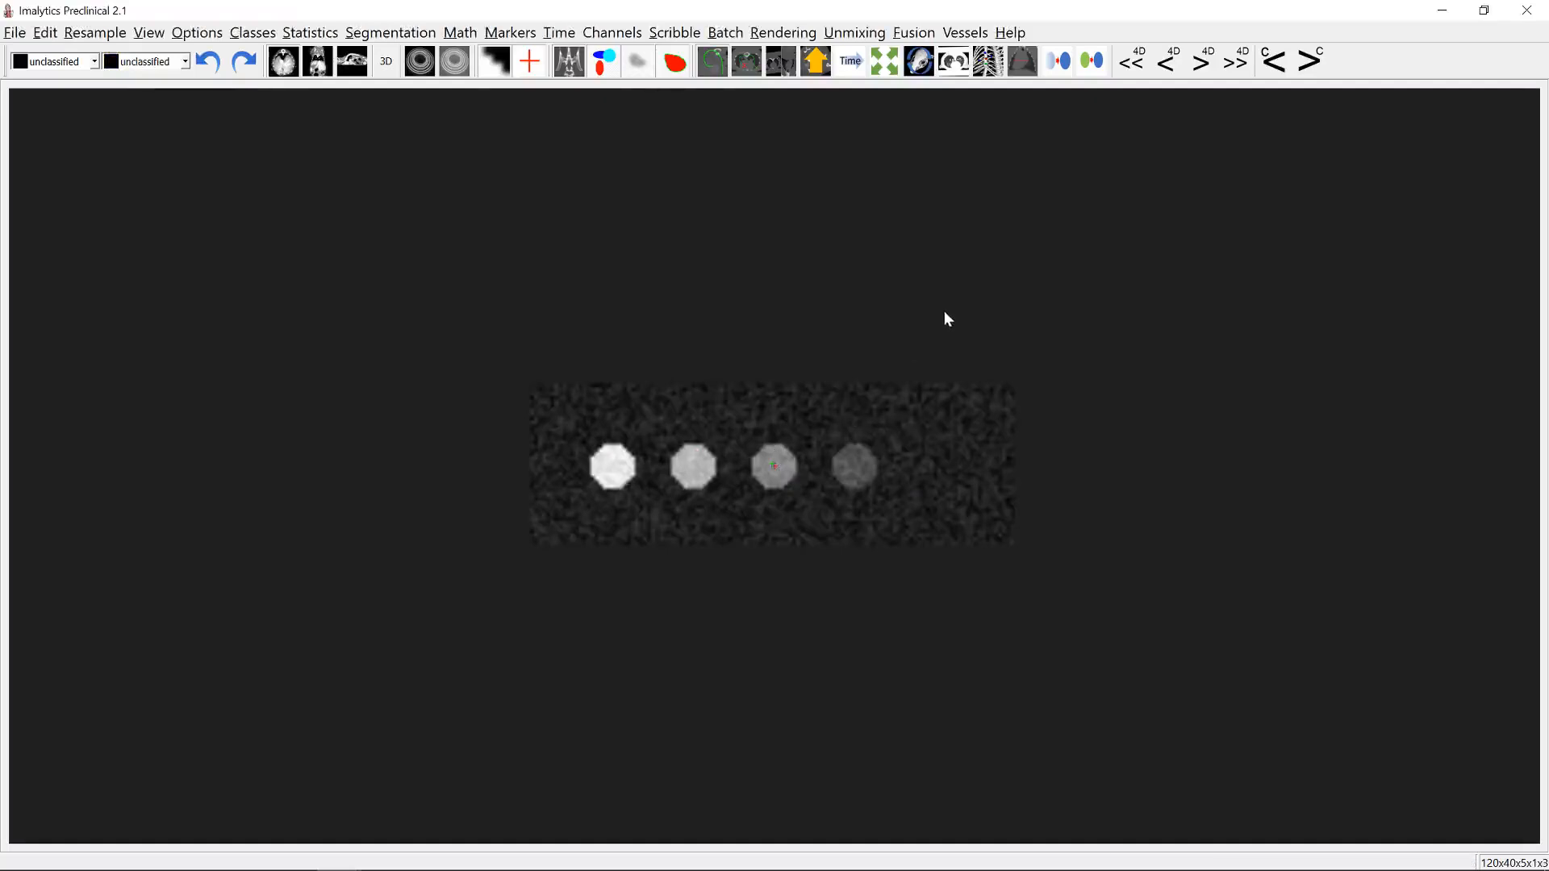
Step: Inspect each channel of the unmixed underlay and go back to the first channel
scroll(899, 331, "up", 2)
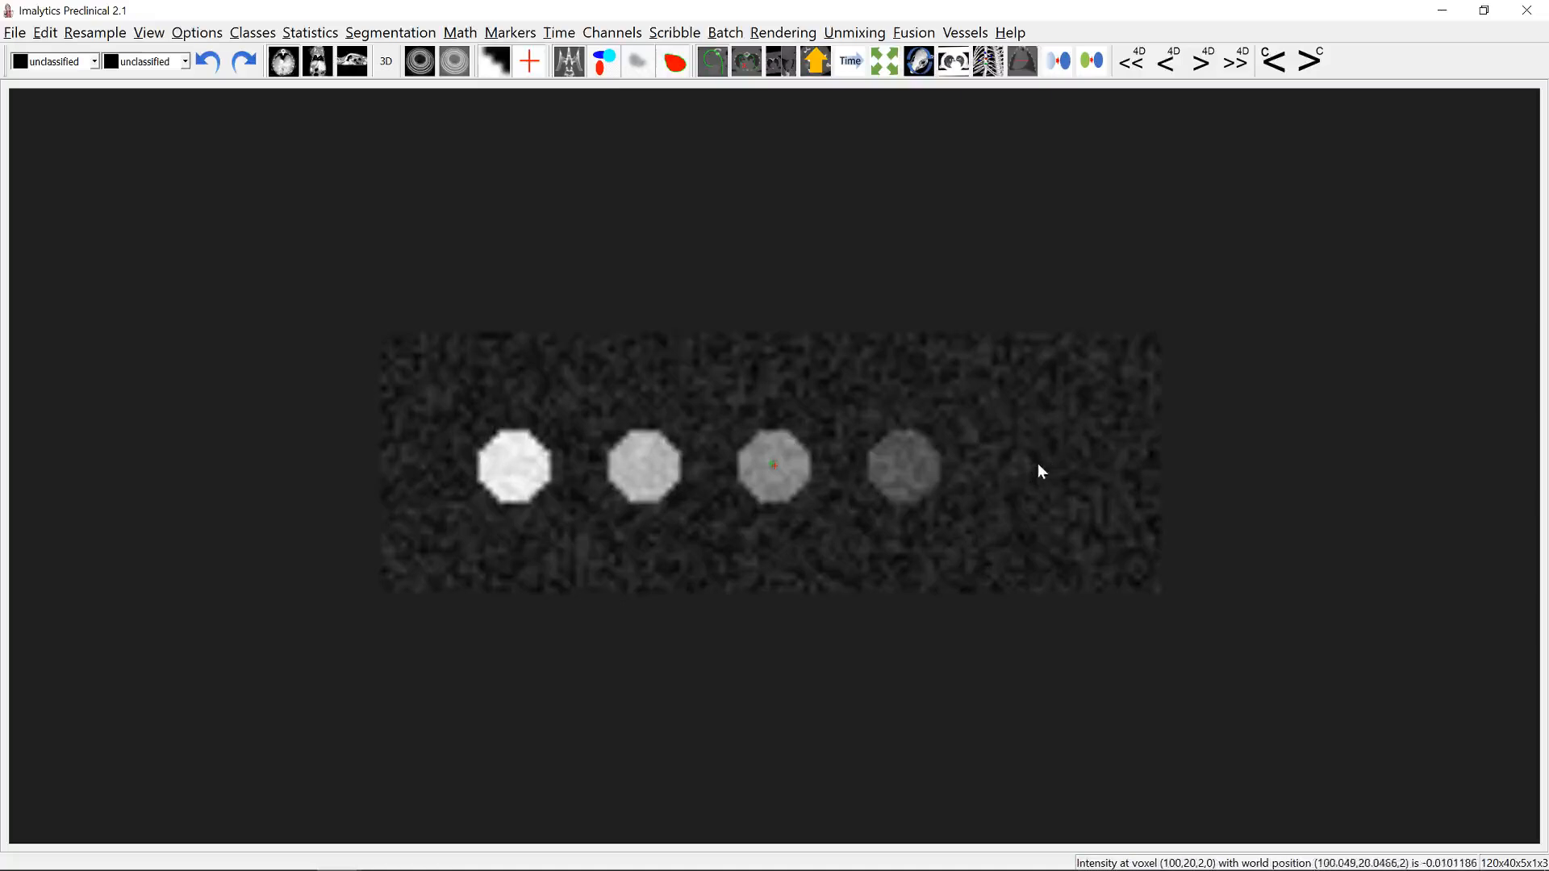
left_click(1310, 61)
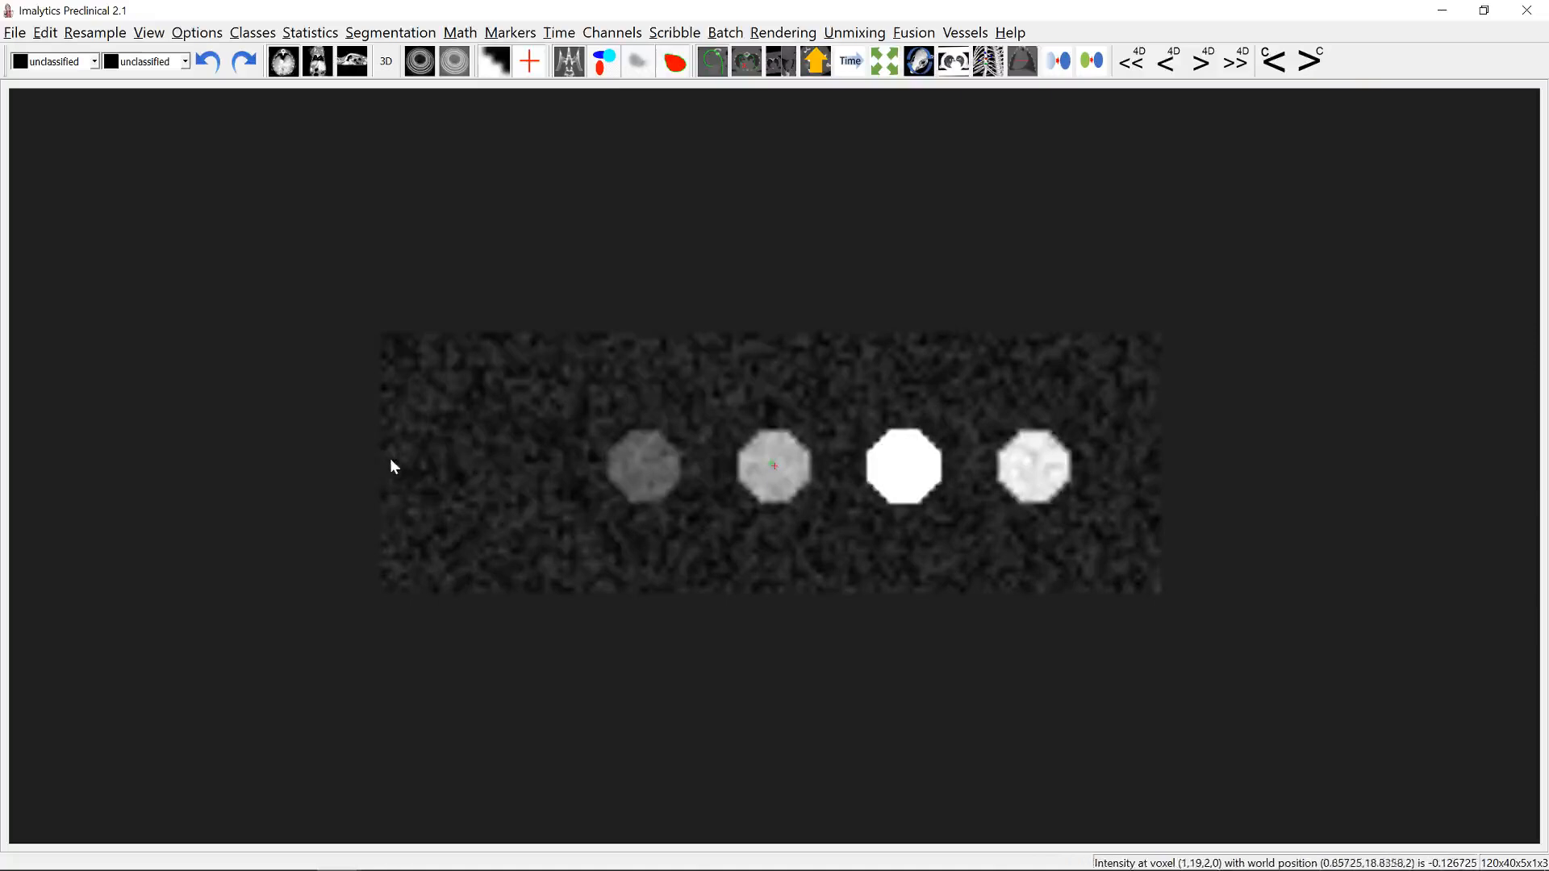
left_click(1312, 62)
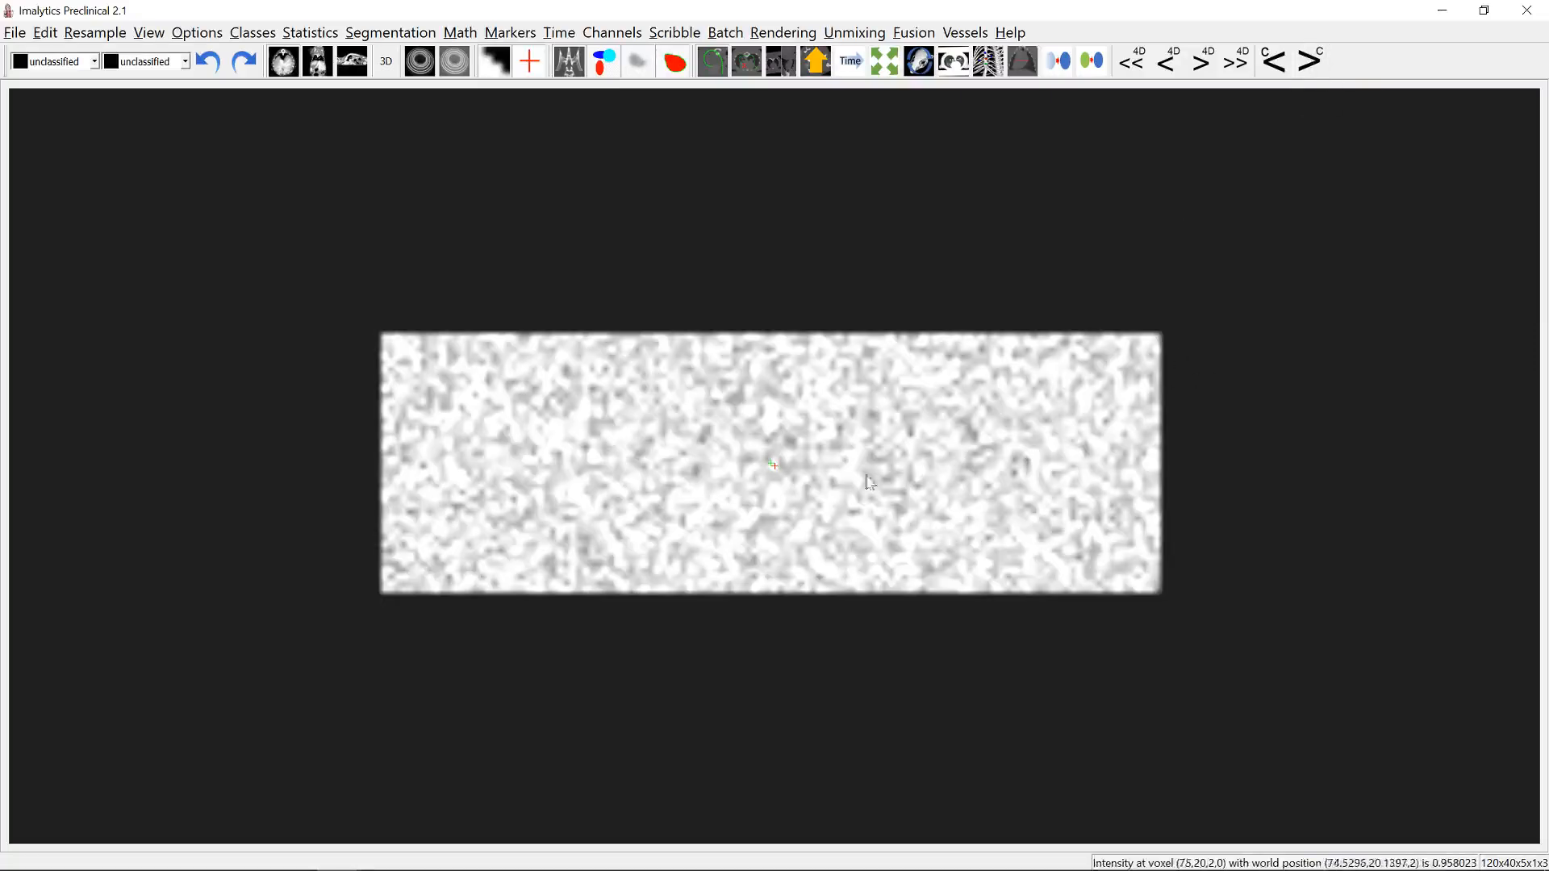
left_click(1279, 65)
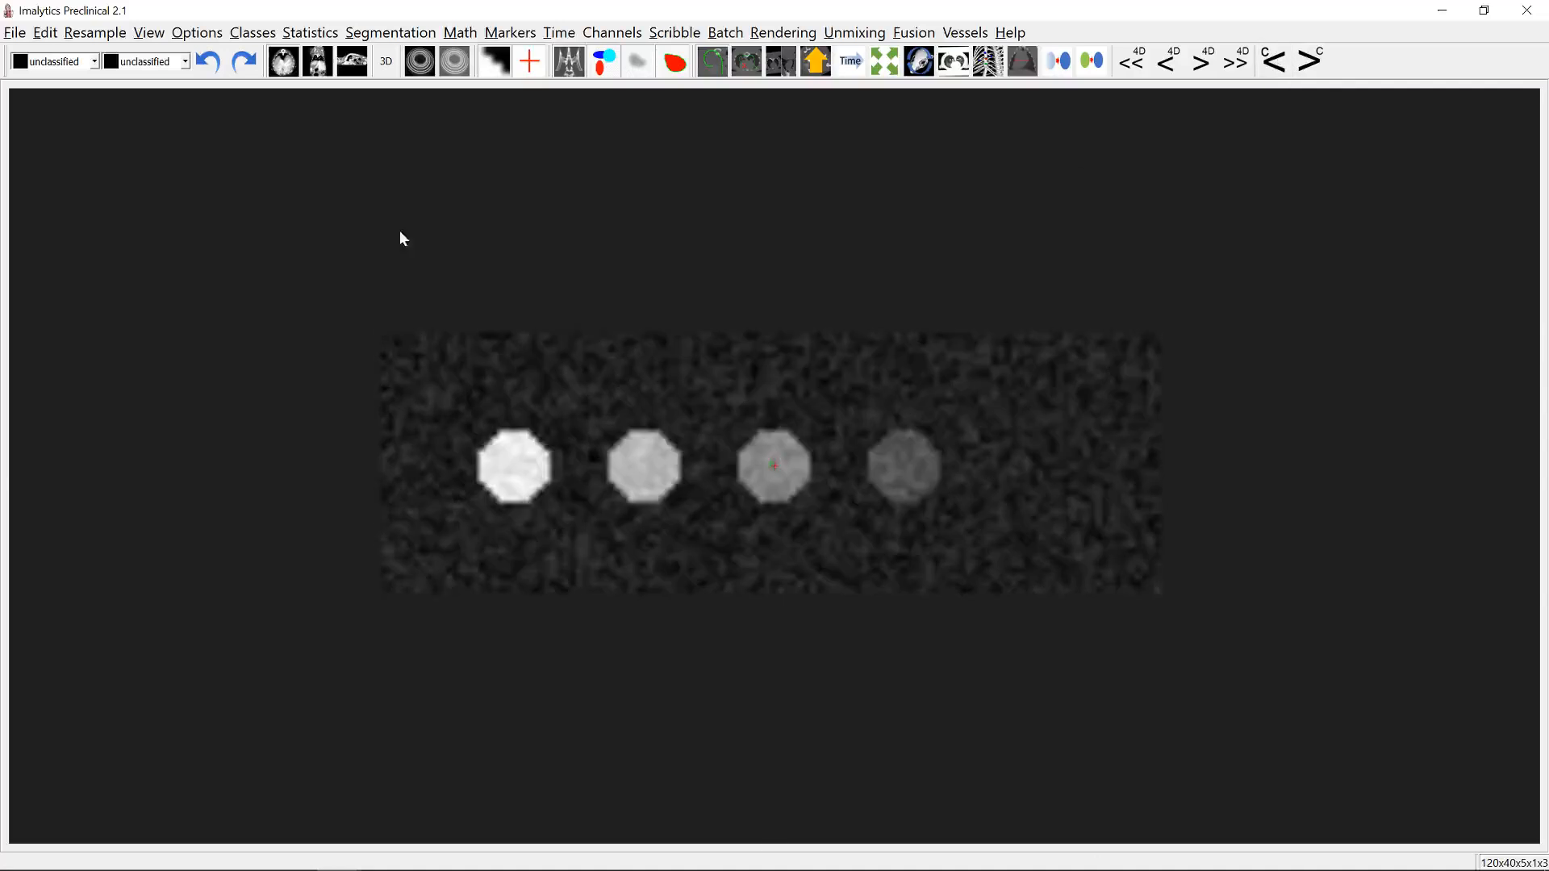
Step: Load the Wells.seg segmentation onto the unmixed underlay and run the underlay's class statistics
left_click(26, 33)
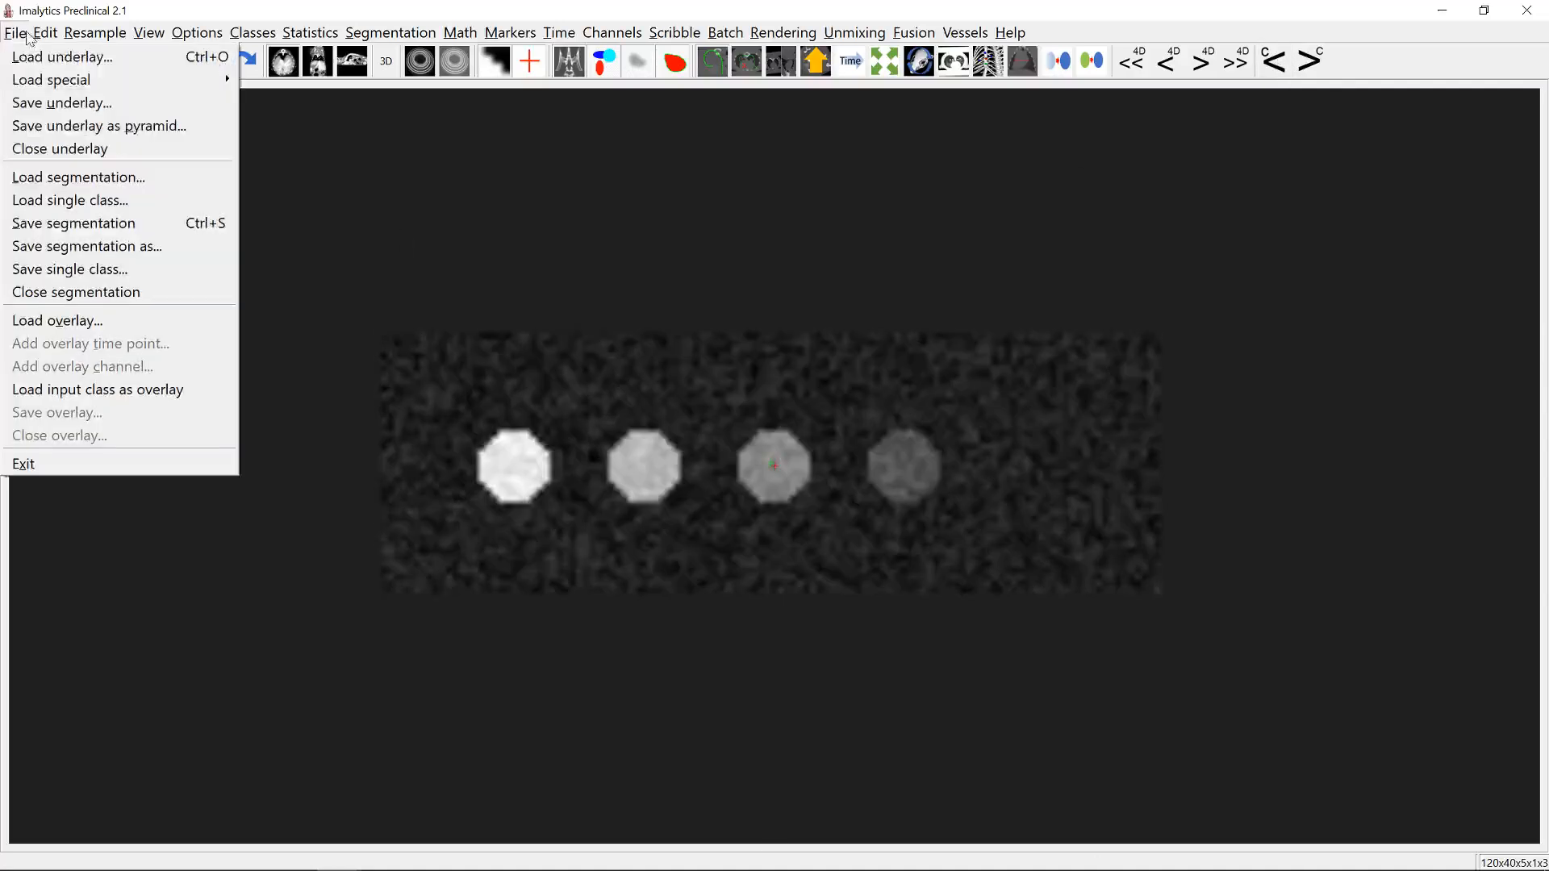
left_click(68, 179)
left_click(193, 167)
left_click(574, 425)
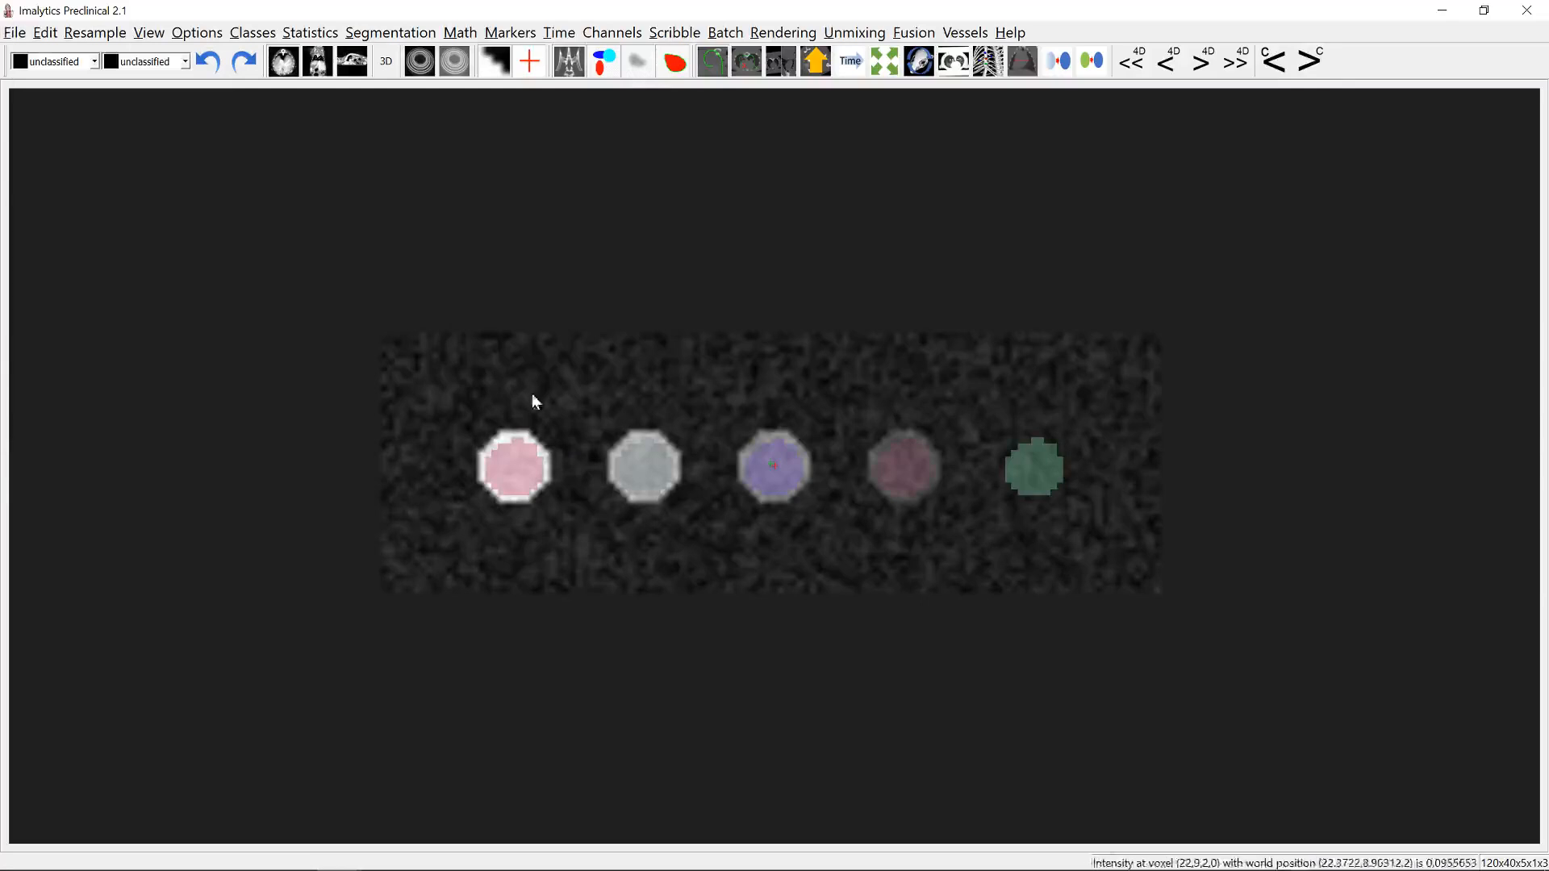
left_click(298, 36)
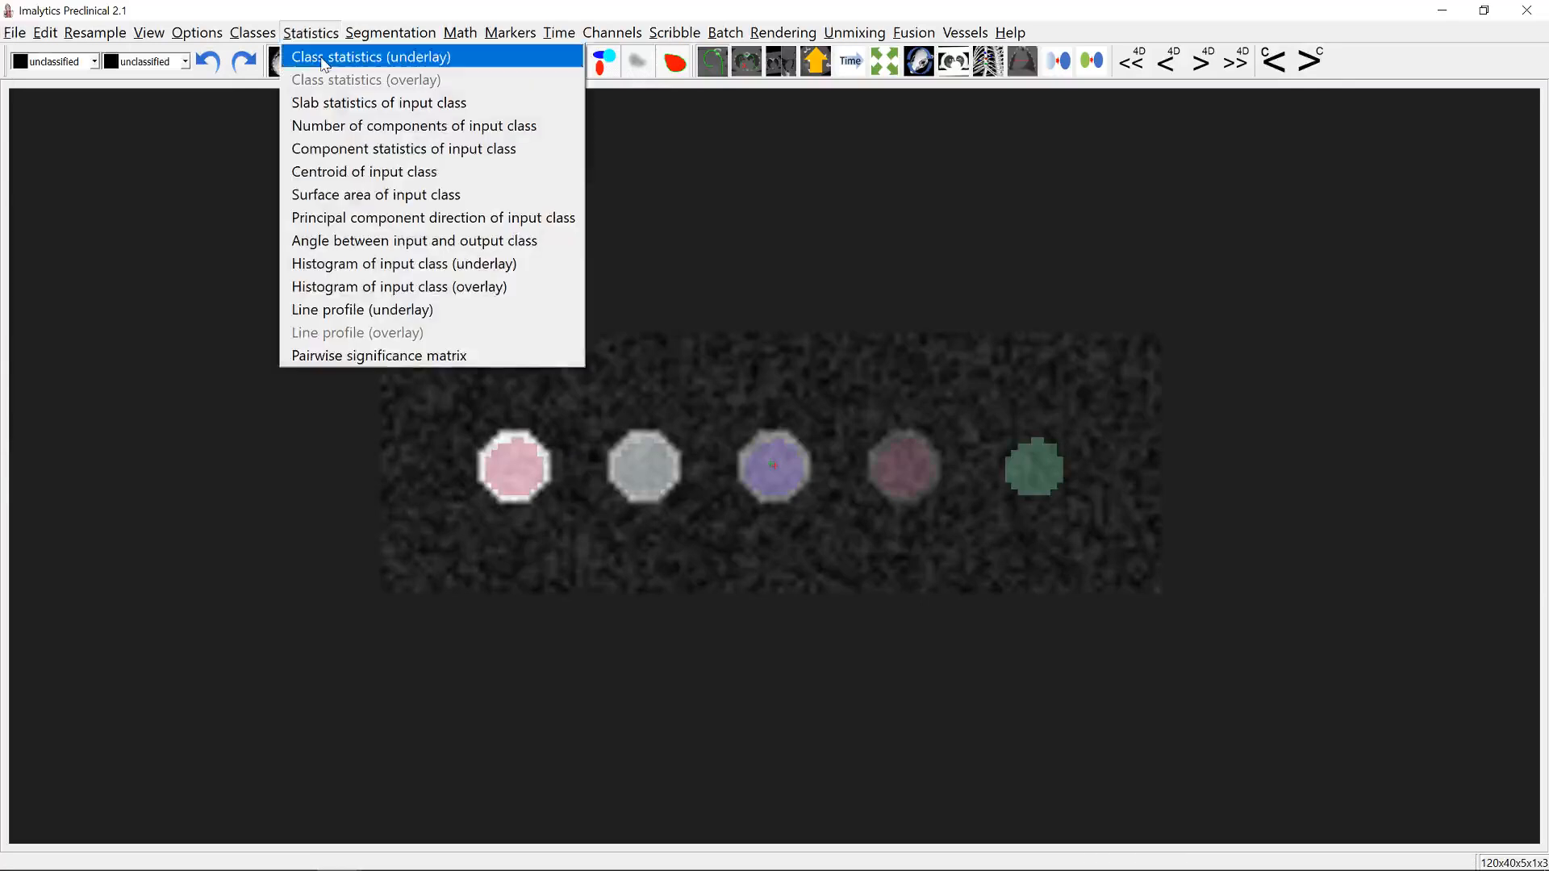
left_click(394, 56)
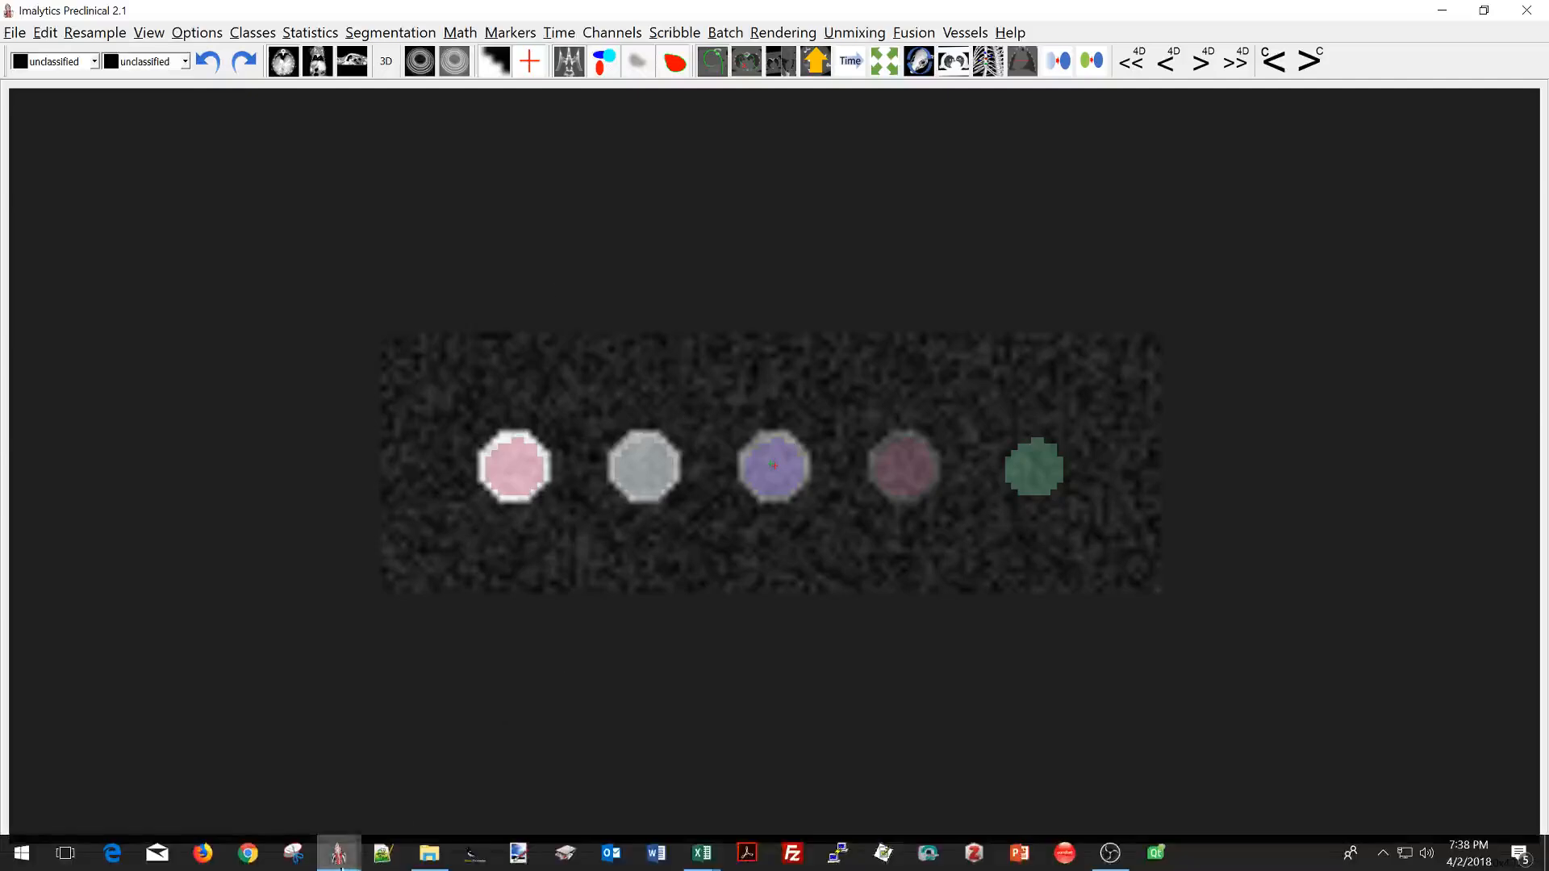
Step: Switch to the Unmixed workbook in Excel, examine the Unmixed A and Unmixed B charts against the amounts, and return to Imalytics Preclinical
mouse_move(698, 858)
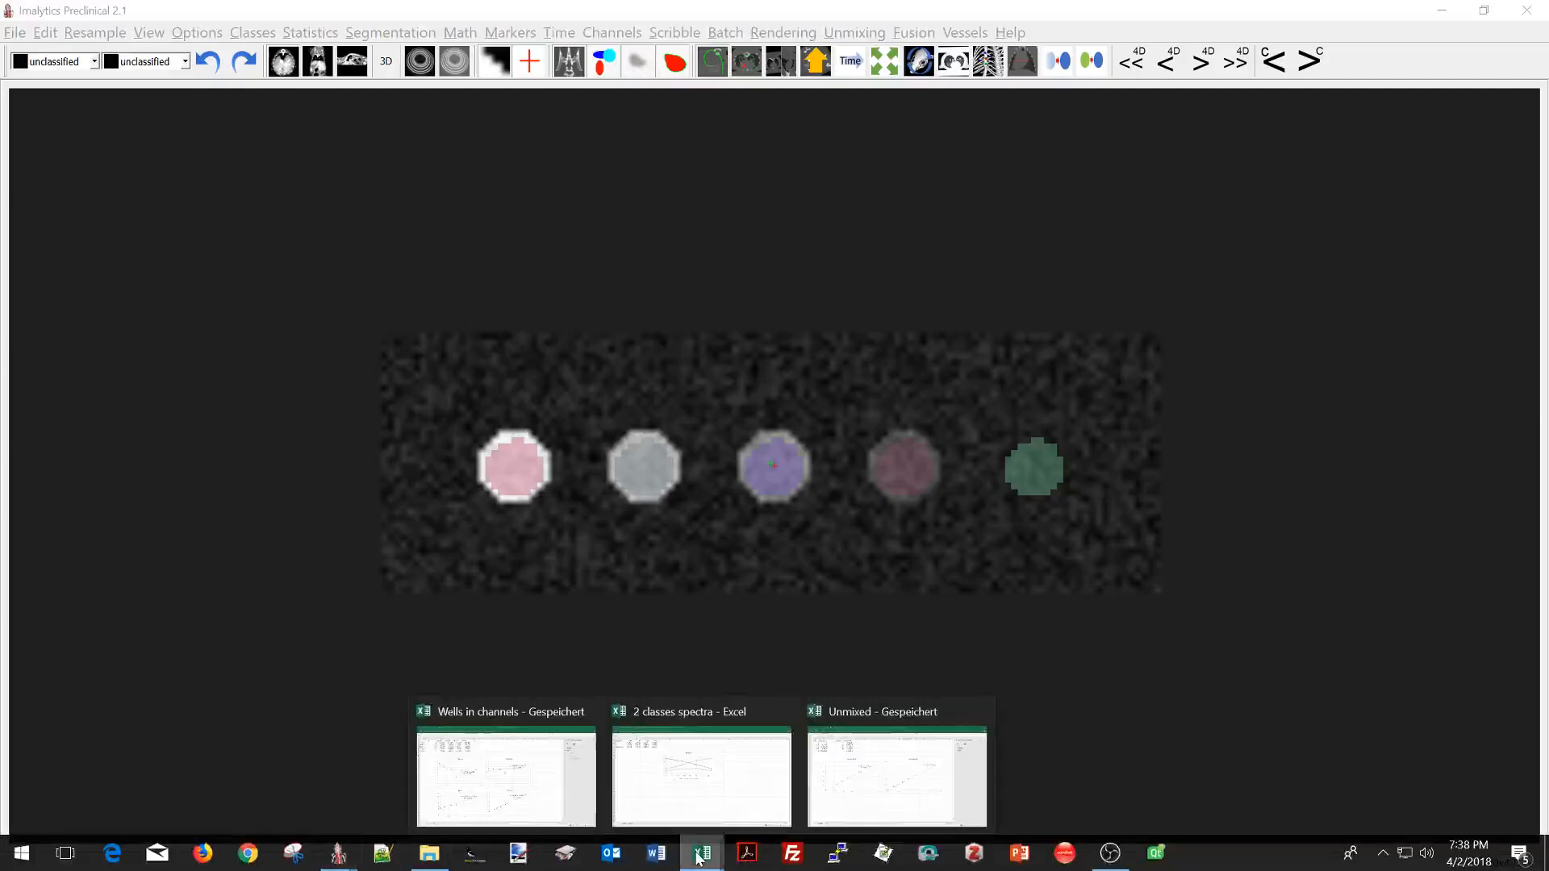
left_click(878, 779)
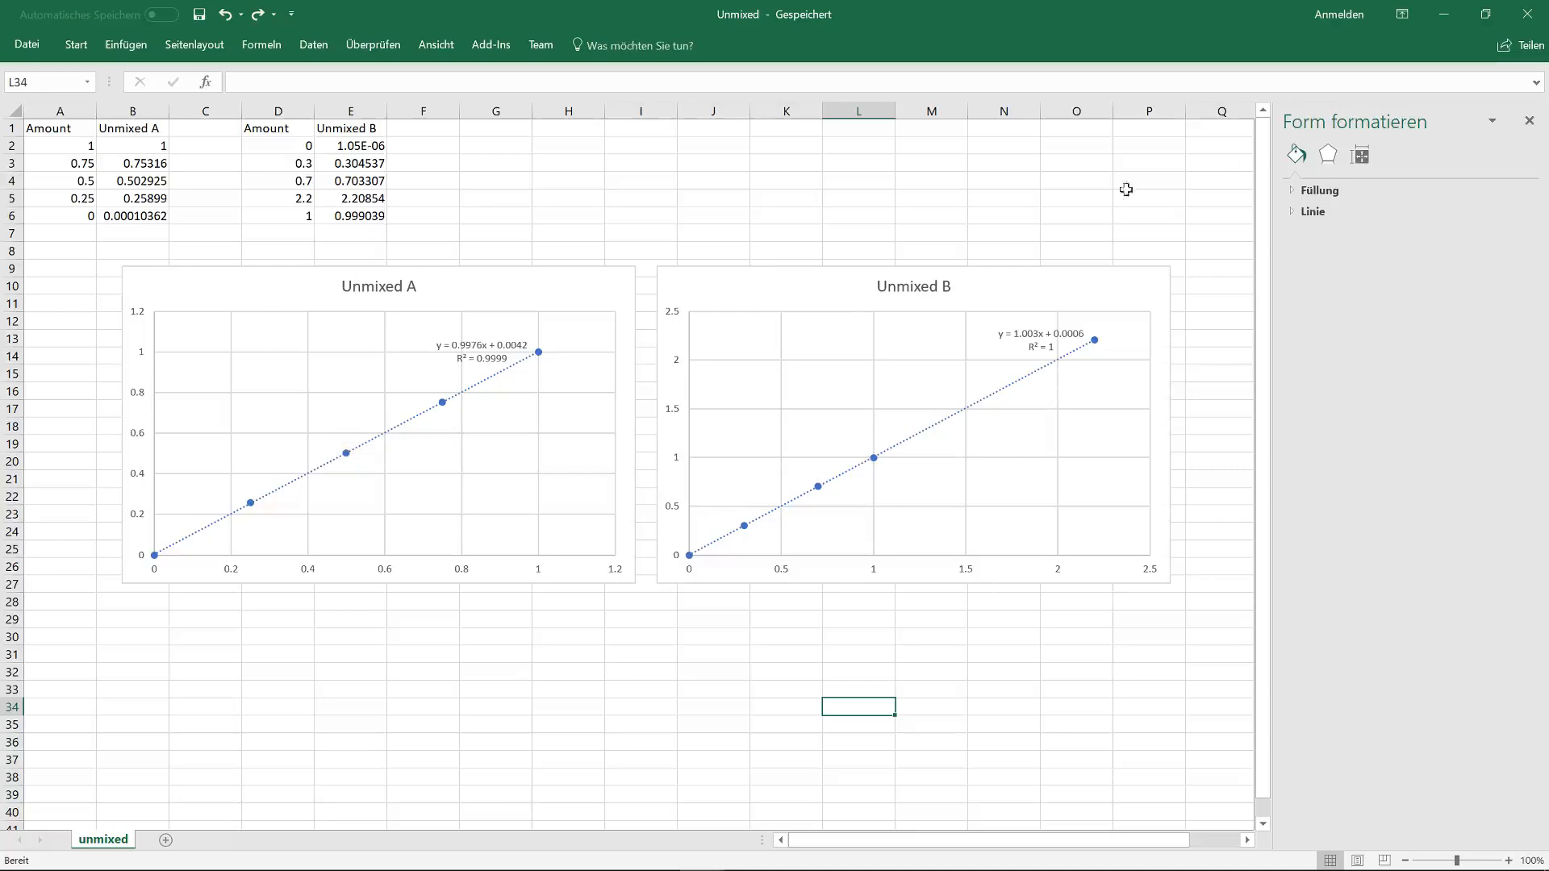
left_click(1448, 17)
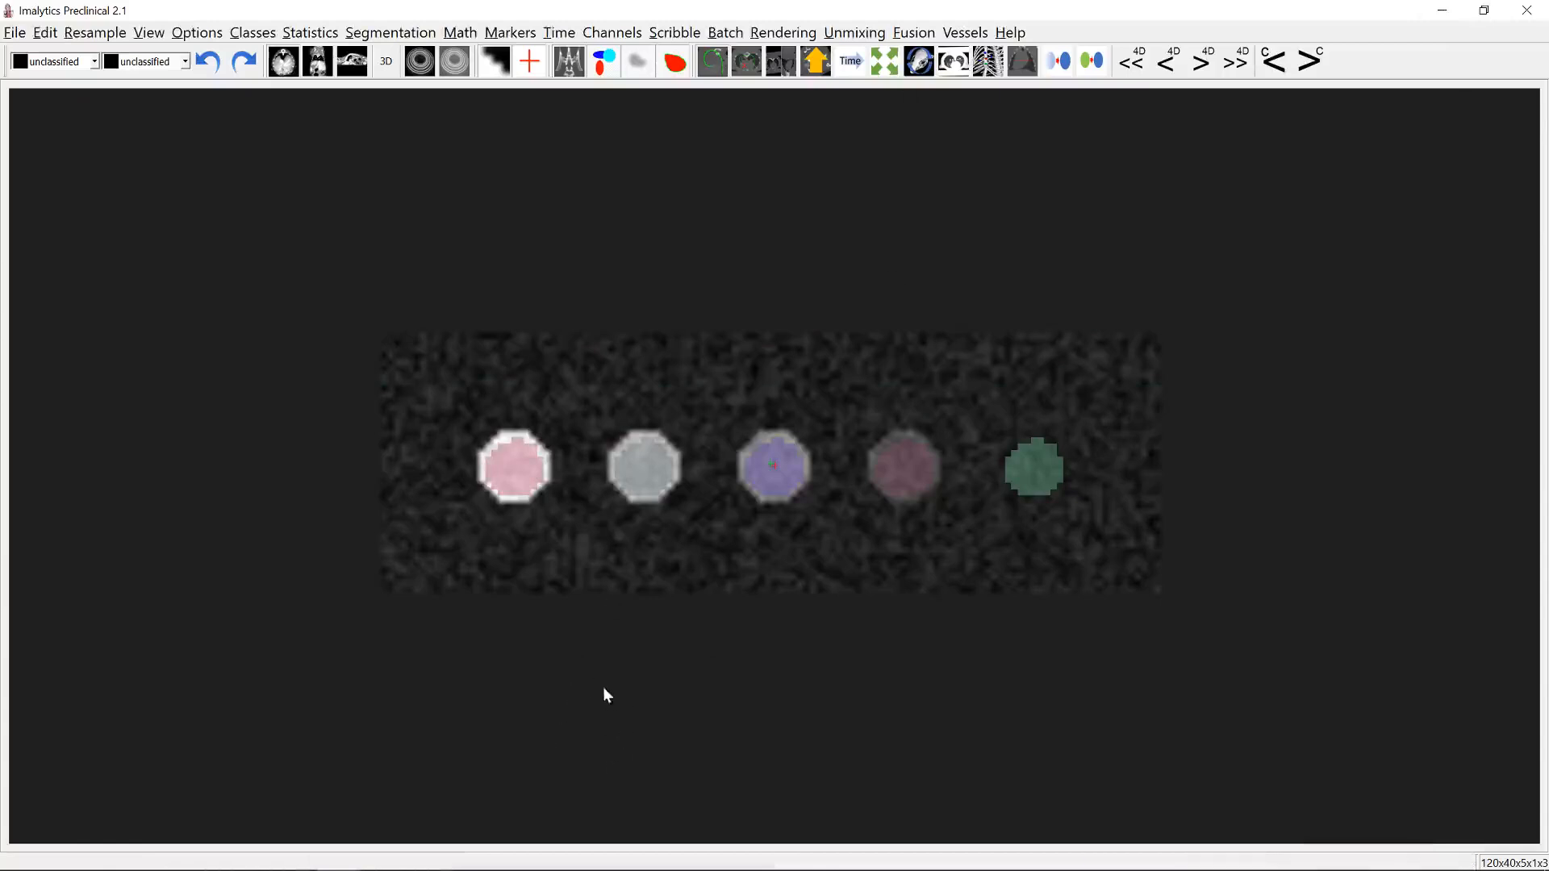
Step: Review the Spectra chart in the 2 classes spectra workbook in Excel again and return to Imalytics Preclinical
mouse_move(778, 867)
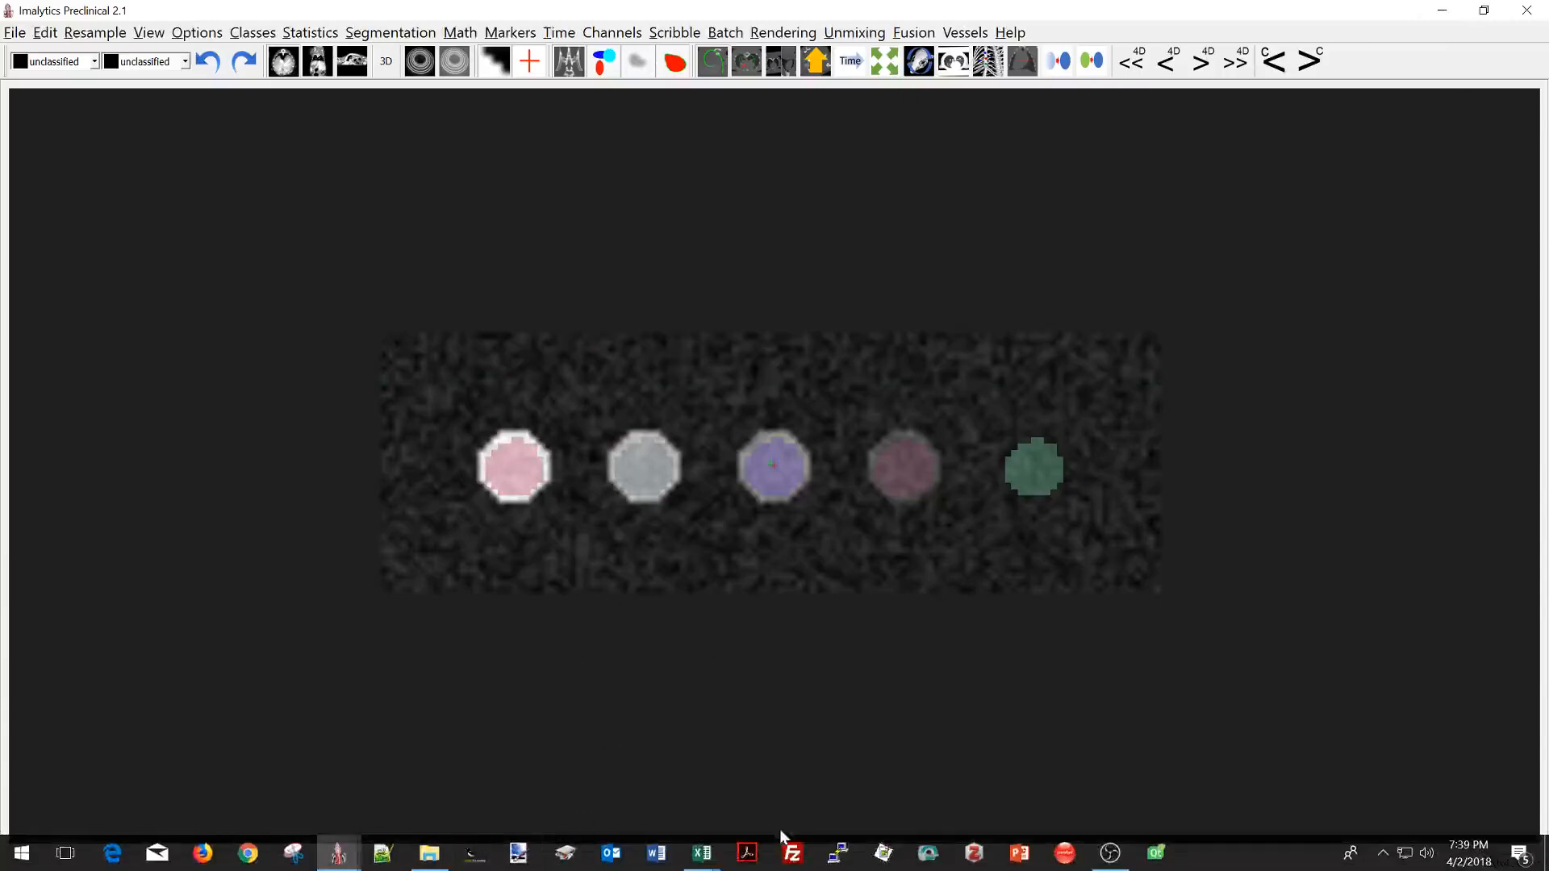
left_click(702, 853)
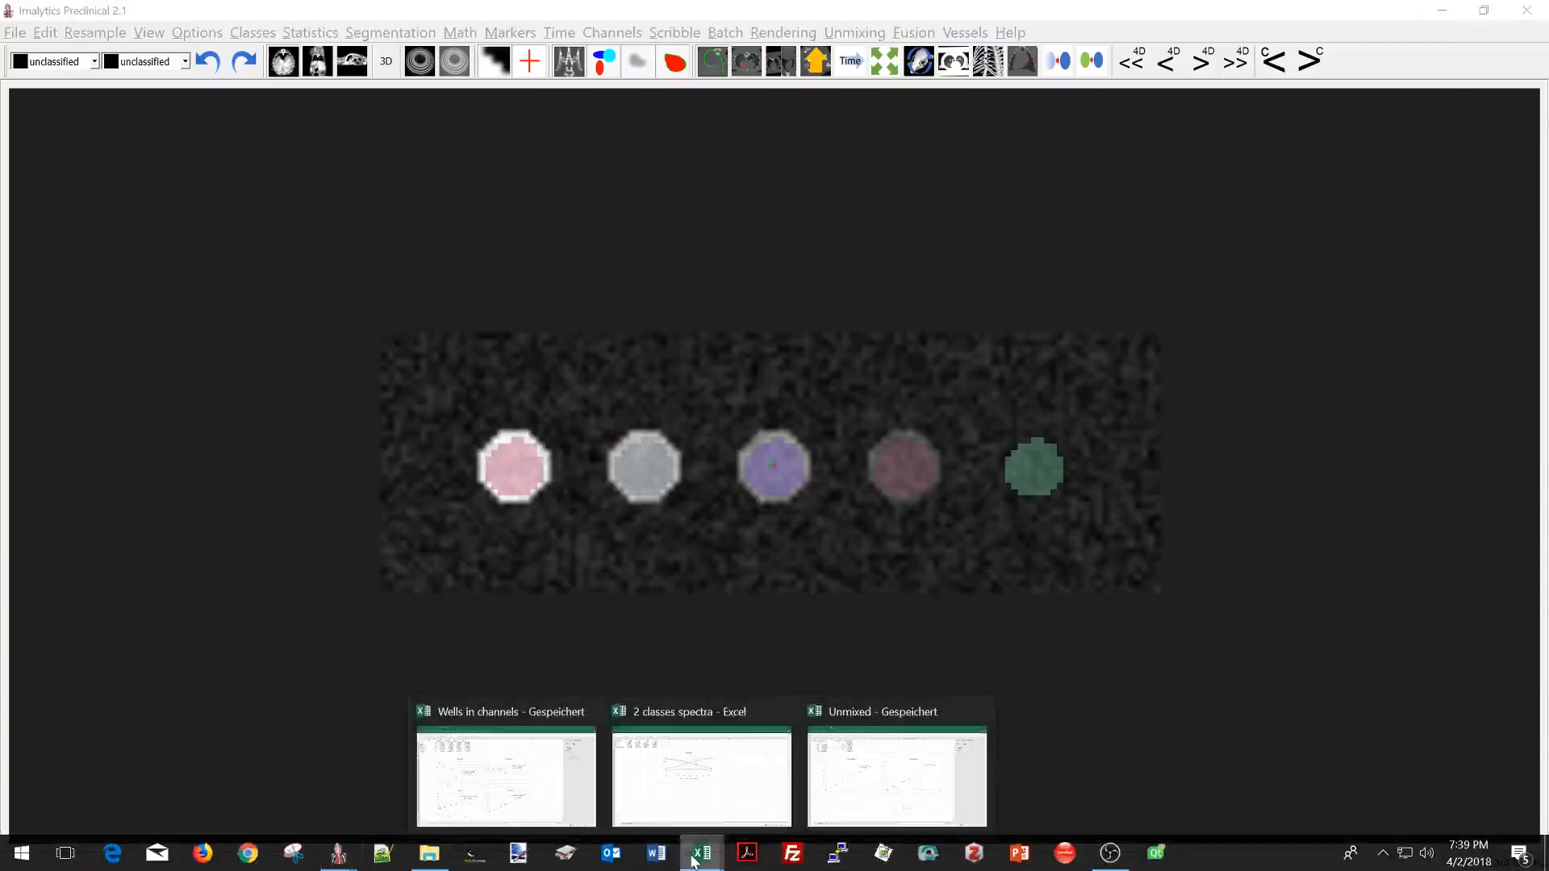
left_click(706, 799)
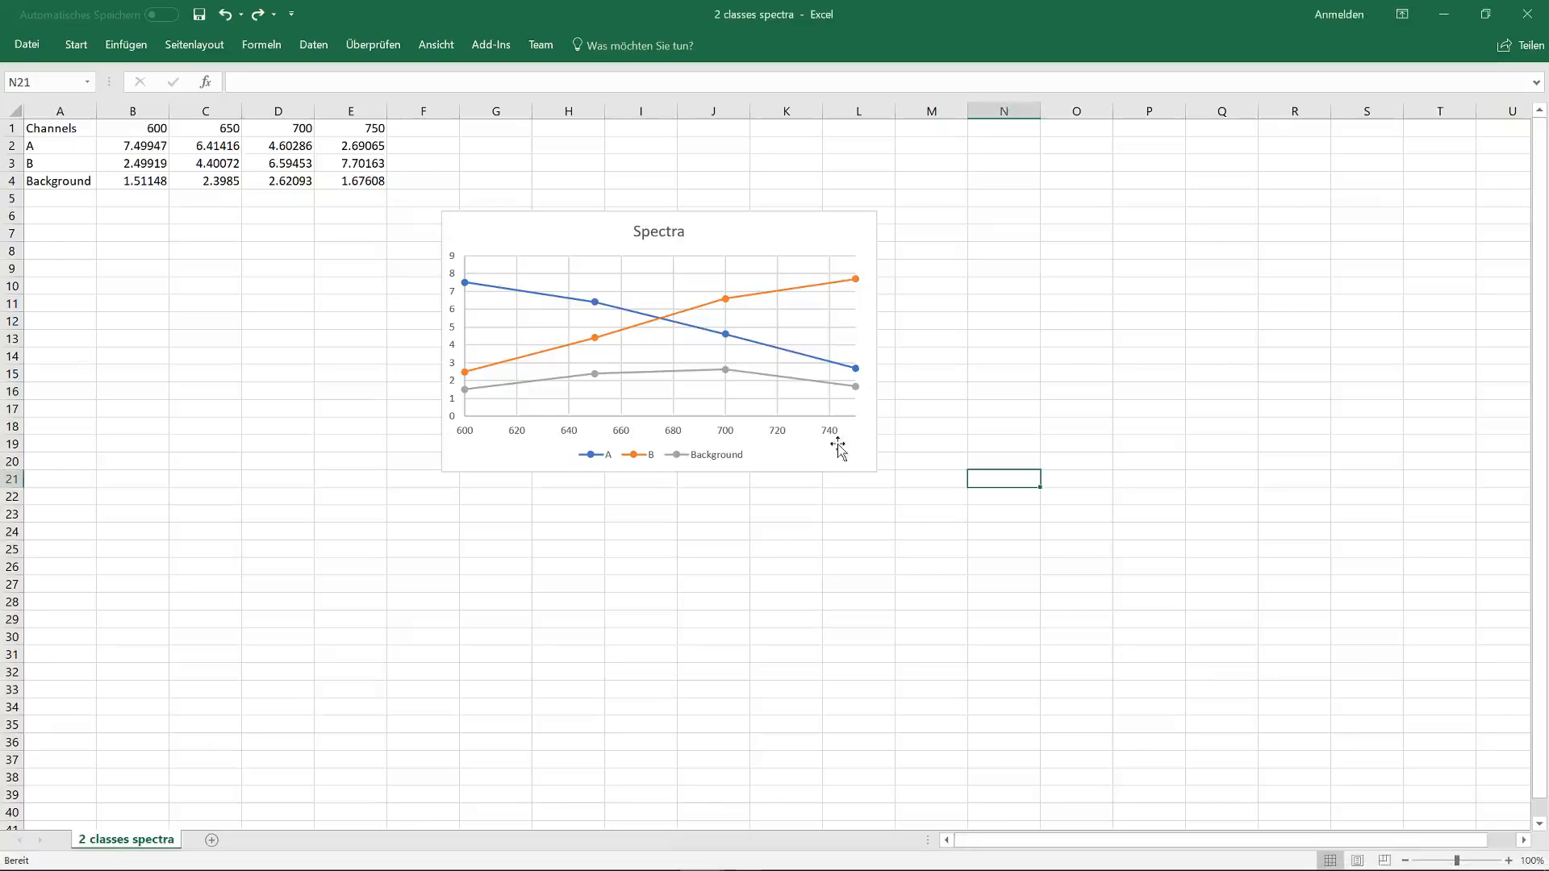
left_click(1443, 14)
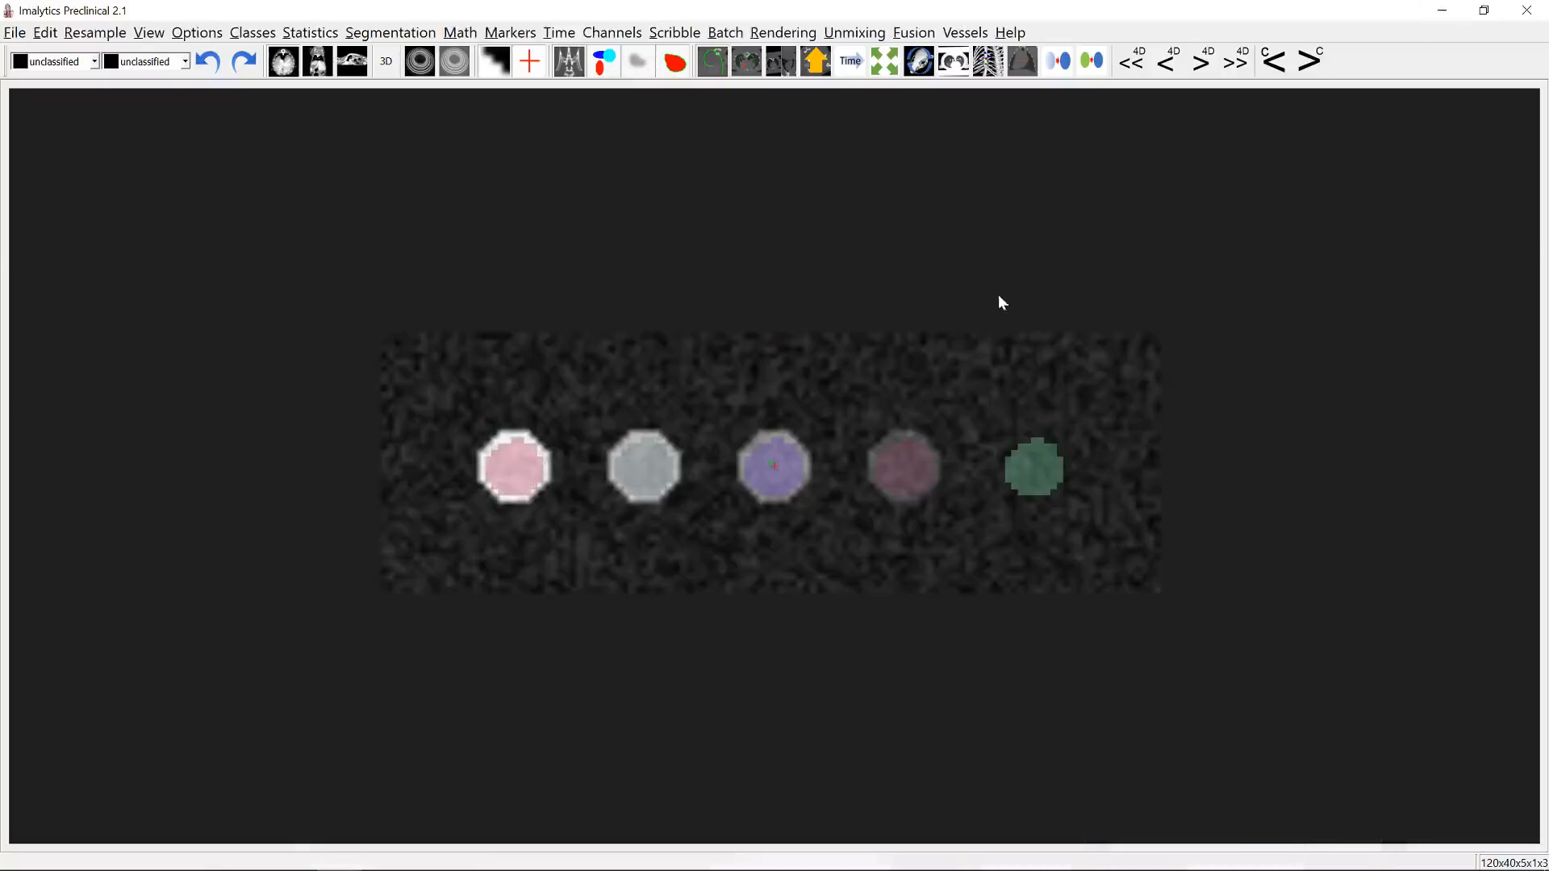
left_click(1110, 853)
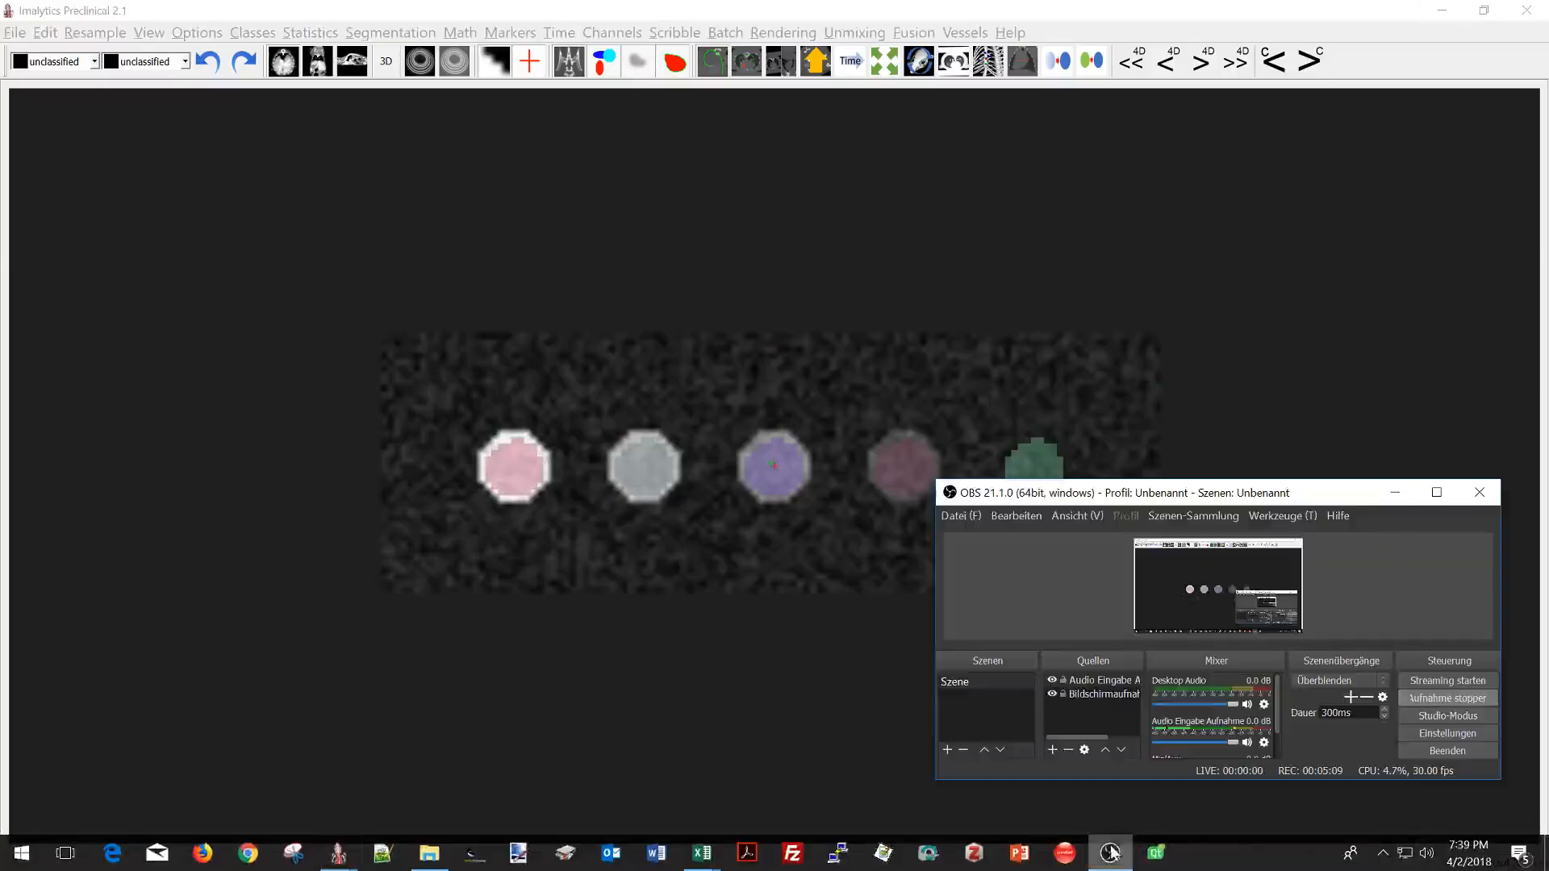